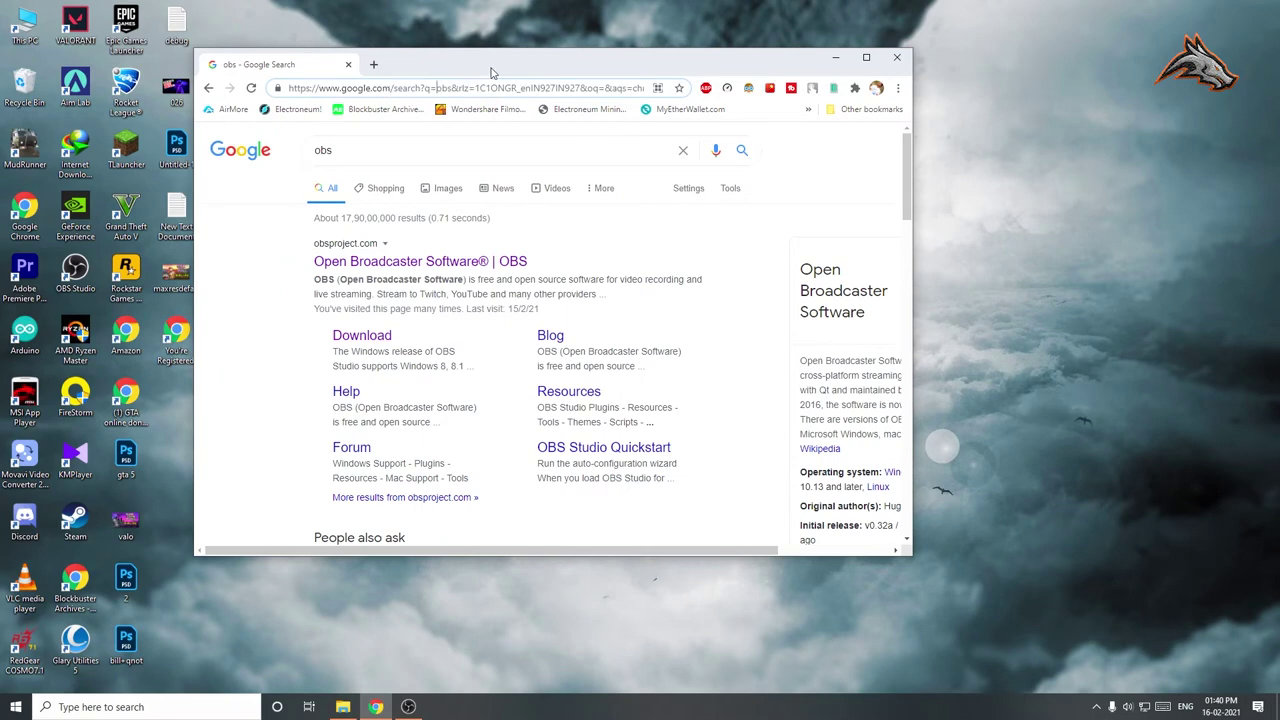
Search Google for "droid cam obs"
{"action": "left_click", "coordinate": [365, 35]}
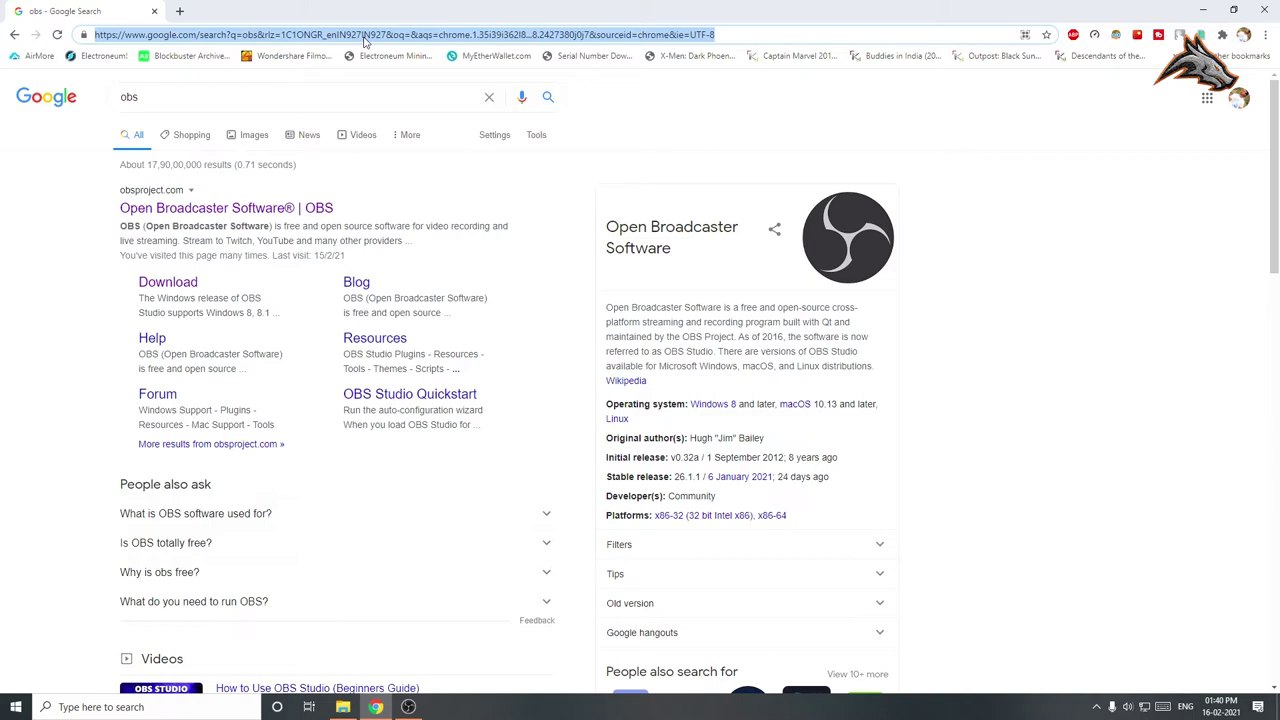
{"action": "type", "text": "d"}
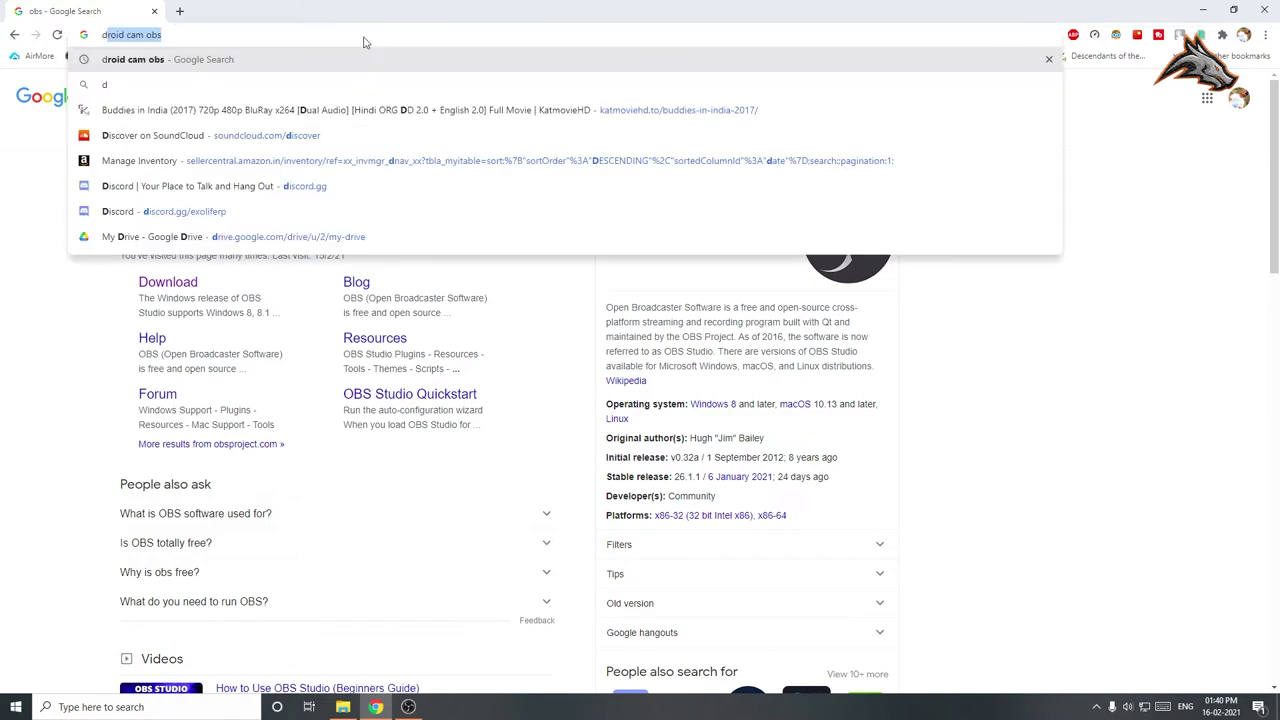
{"action": "key", "text": "Right"}
{"action": "key", "text": "BackSpace"}
{"action": "key", "text": "BackSpace"}
{"action": "key", "text": "BackSpace"}
{"action": "key", "text": "BackSpace"}
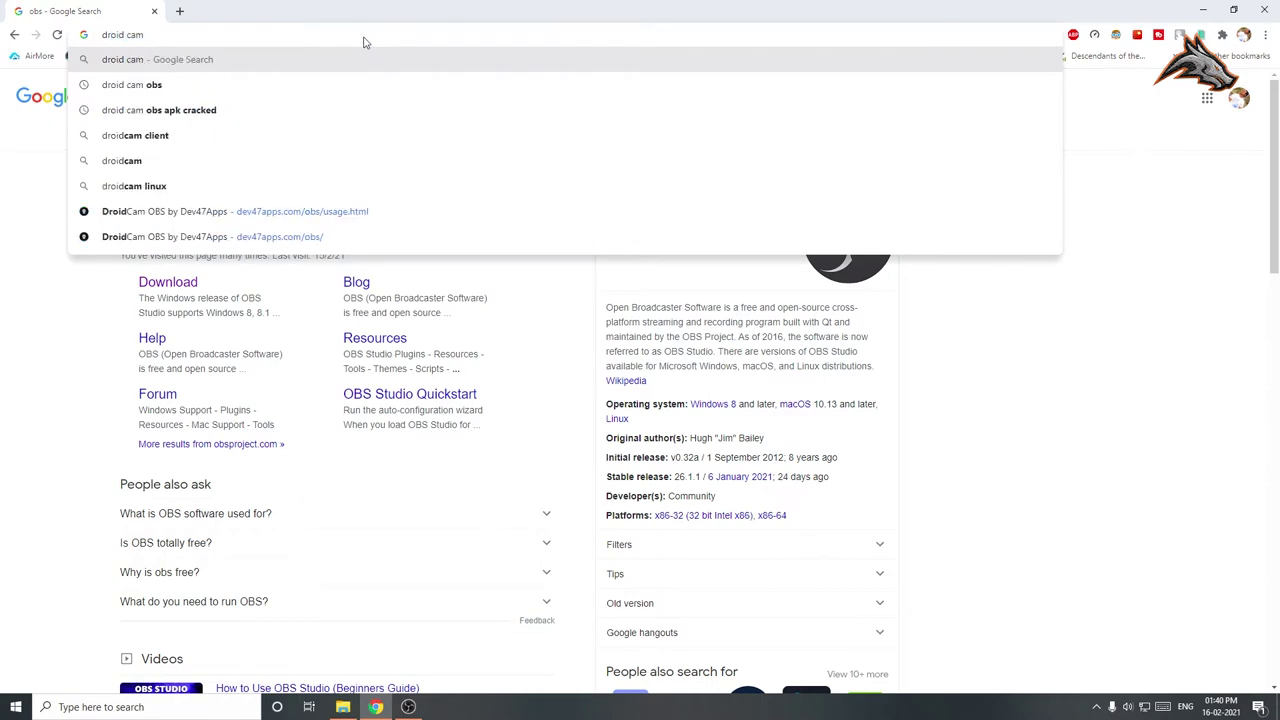
{"action": "key", "text": "Down"}
{"action": "key", "text": "Return"}
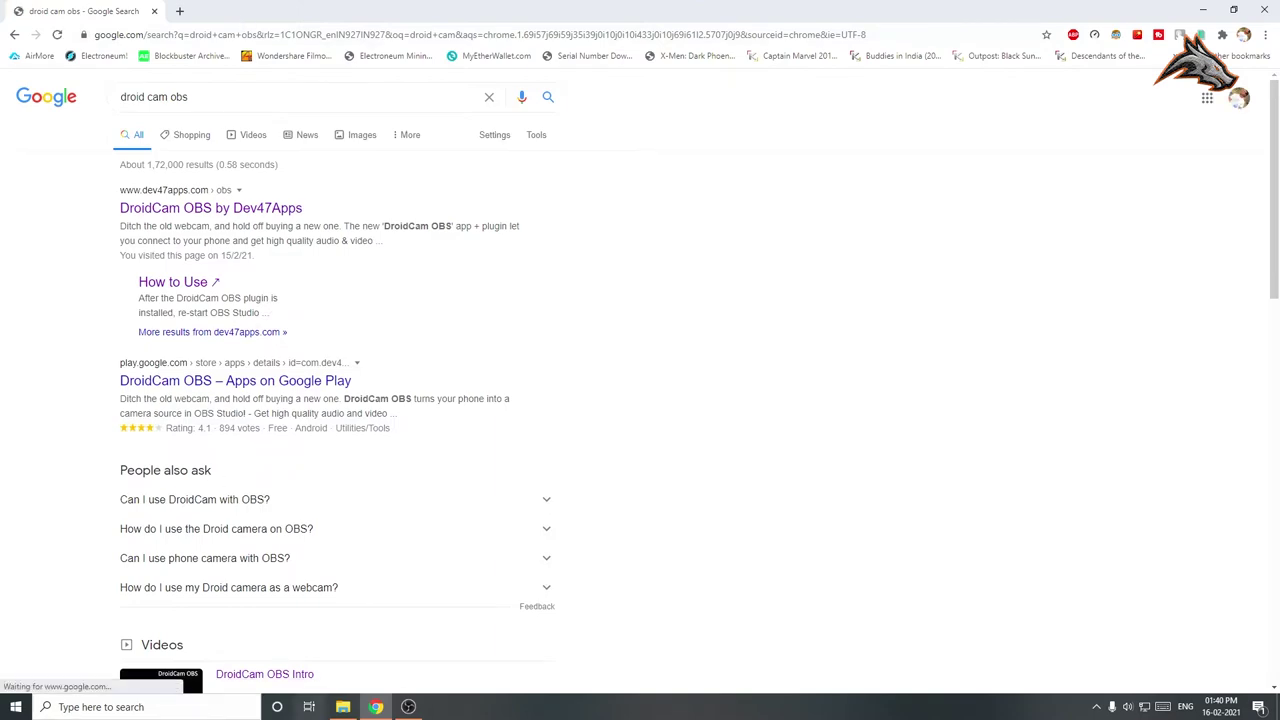
Open the DroidCam OBS page by Dev47Apps and request the Windows OBS plugin download, cancelling the duplicate download
{"action": "left_click", "coordinate": [251, 210]}
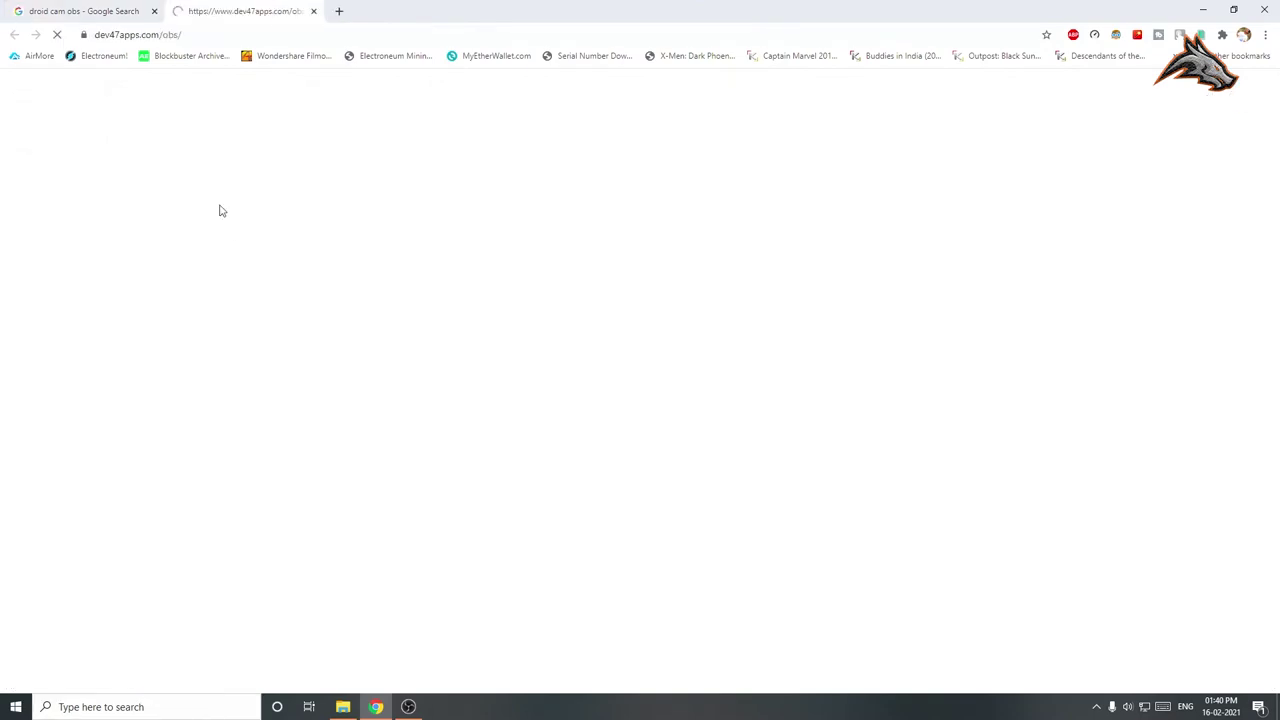
{"action": "scroll", "coordinate": [322, 317], "scroll_direction": "down", "scroll_amount": 10}
{"action": "scroll", "coordinate": [408, 274], "scroll_direction": "up", "scroll_amount": 3}
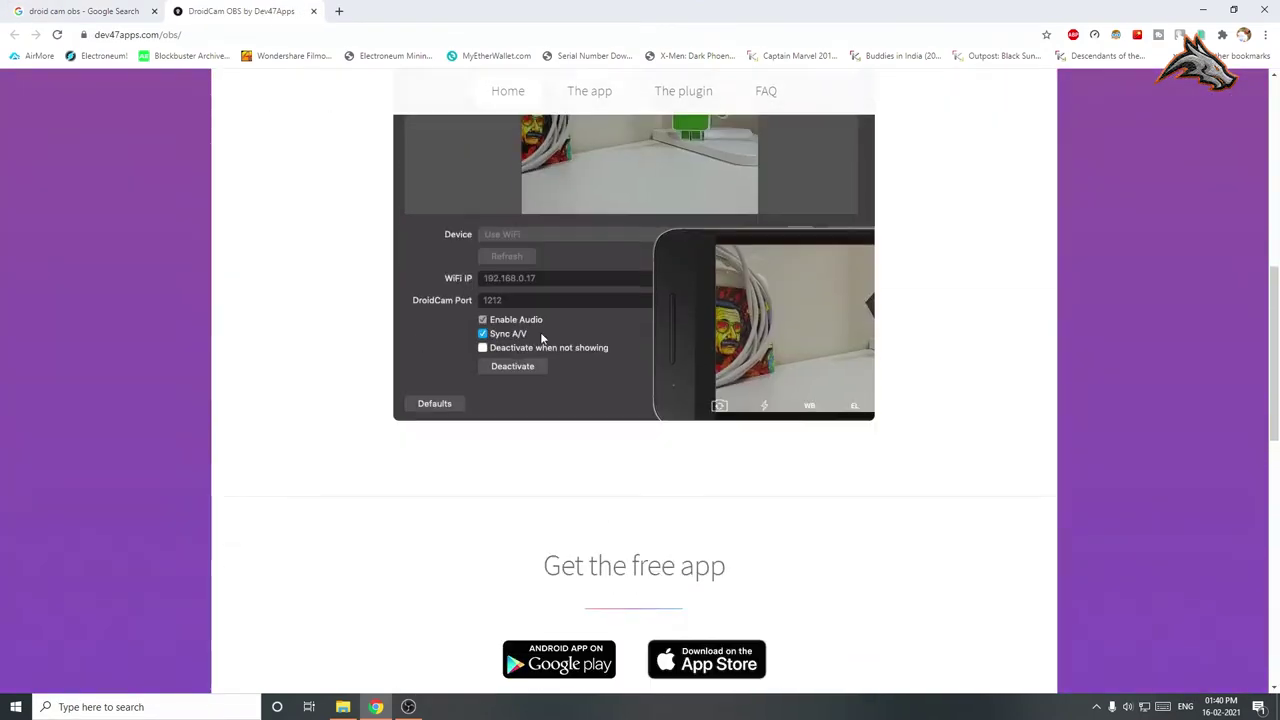
{"action": "scroll", "coordinate": [535, 345], "scroll_direction": "down", "scroll_amount": 6}
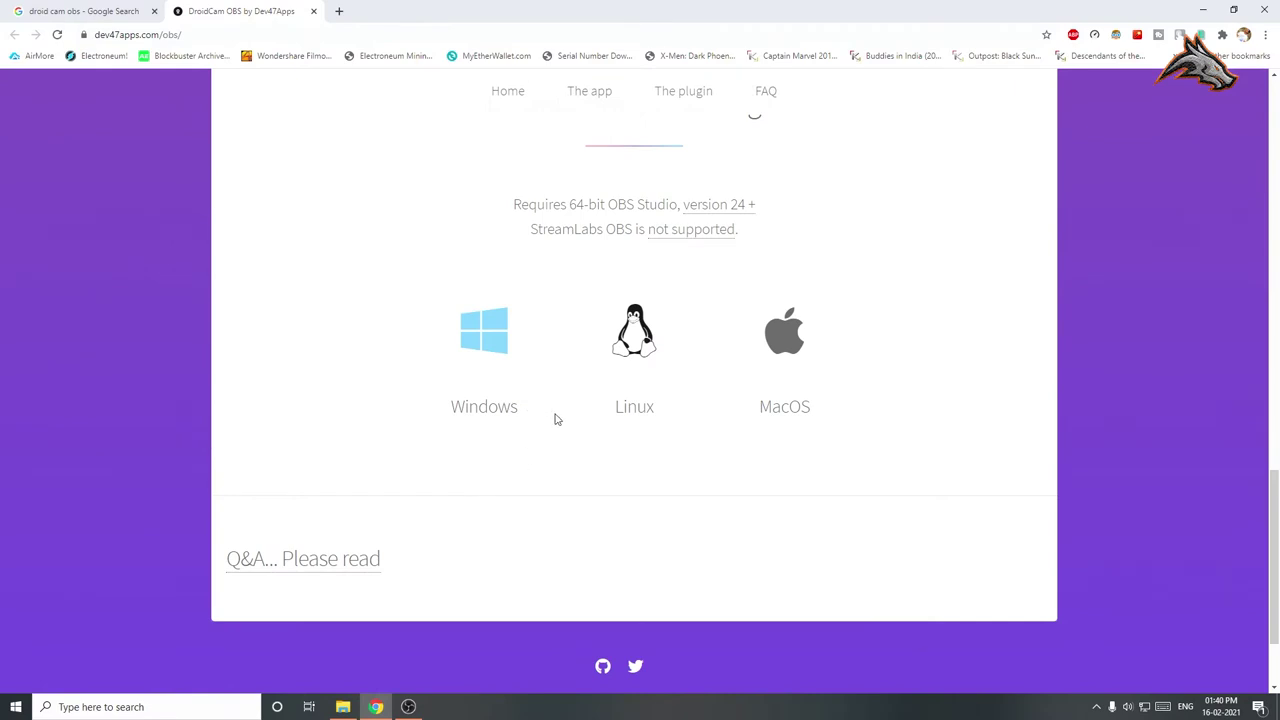
{"action": "scroll", "coordinate": [540, 400], "scroll_direction": "up", "scroll_amount": 4}
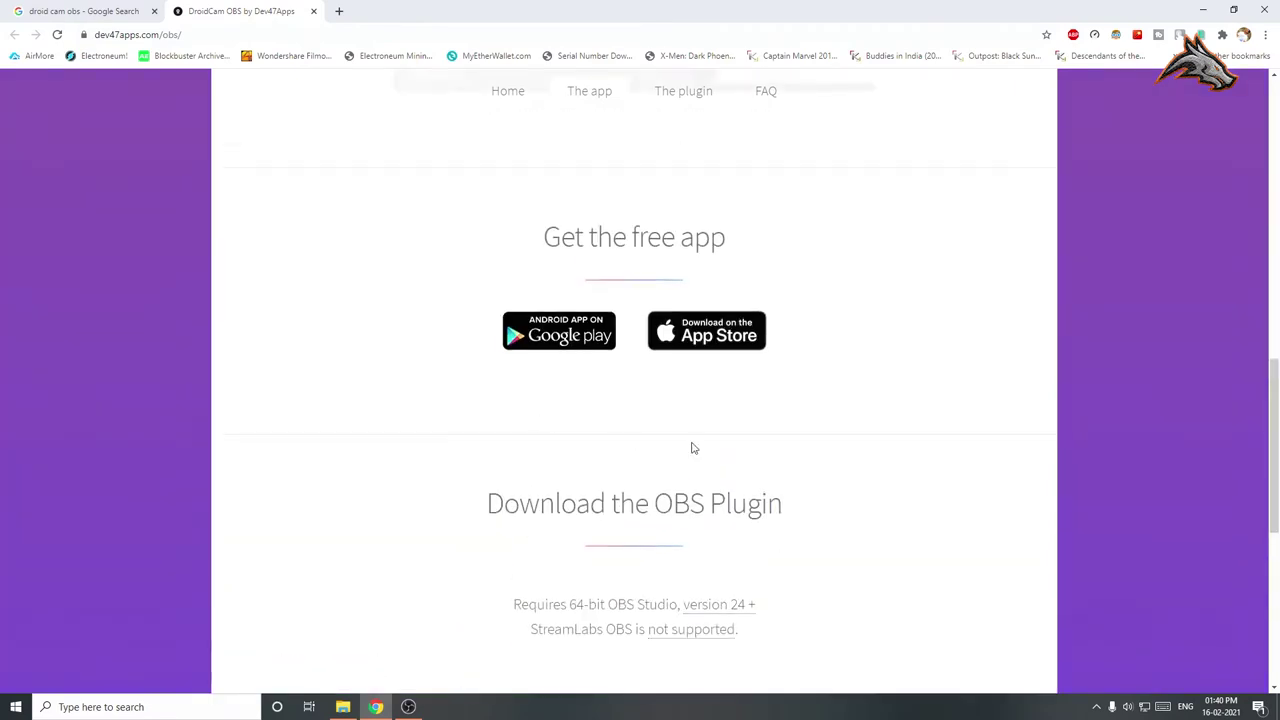
{"action": "scroll", "coordinate": [888, 522], "scroll_direction": "down", "scroll_amount": 5}
{"action": "scroll", "coordinate": [1174, 457], "scroll_direction": "up", "scroll_amount": 3}
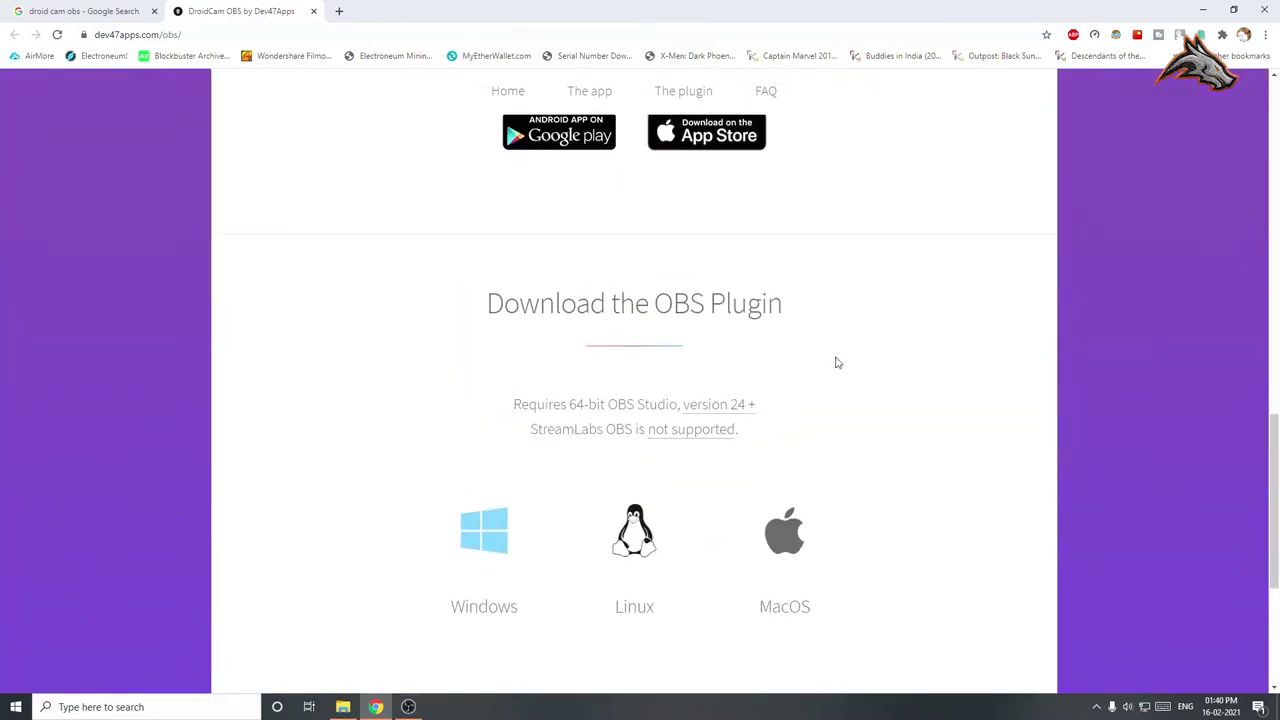
{"action": "left_click", "coordinate": [489, 541]}
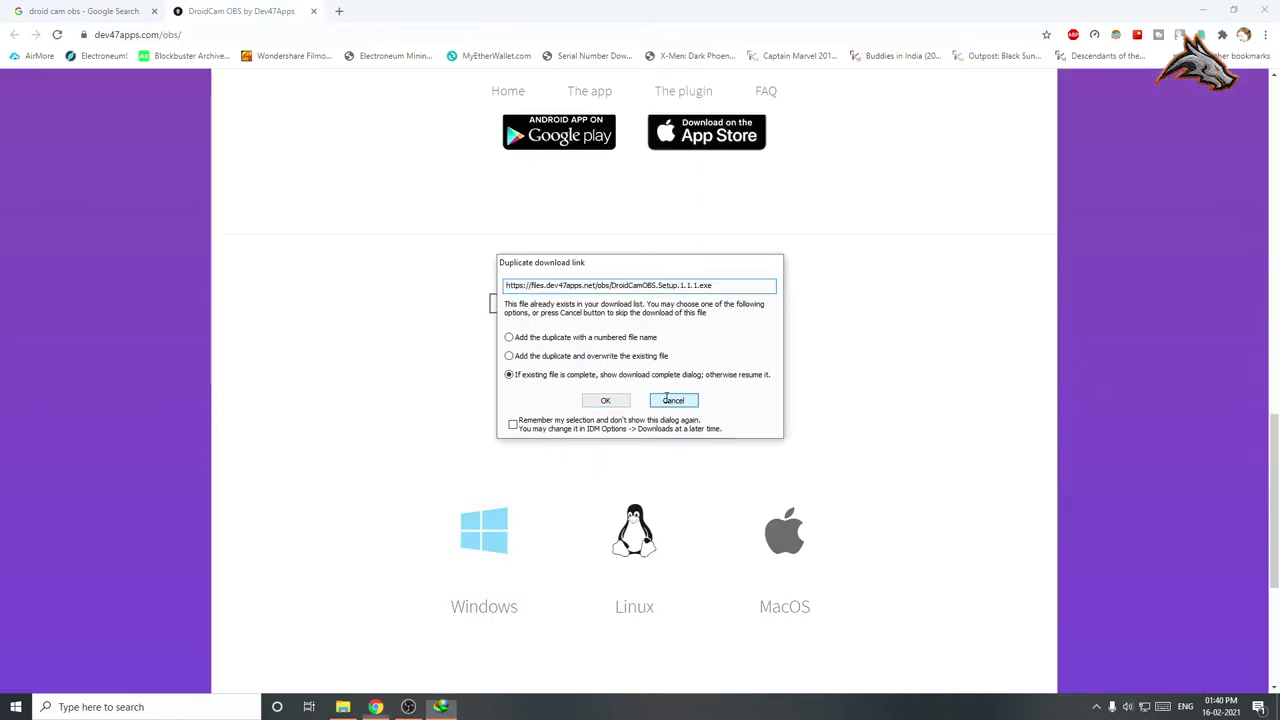
{"action": "left_click", "coordinate": [670, 401]}
Open the folder containing the downloaded DroidCamOBS.Setup.1.1.1.exe from Internet Download Manager and launch the installer
{"action": "left_click", "coordinate": [1096, 706]}
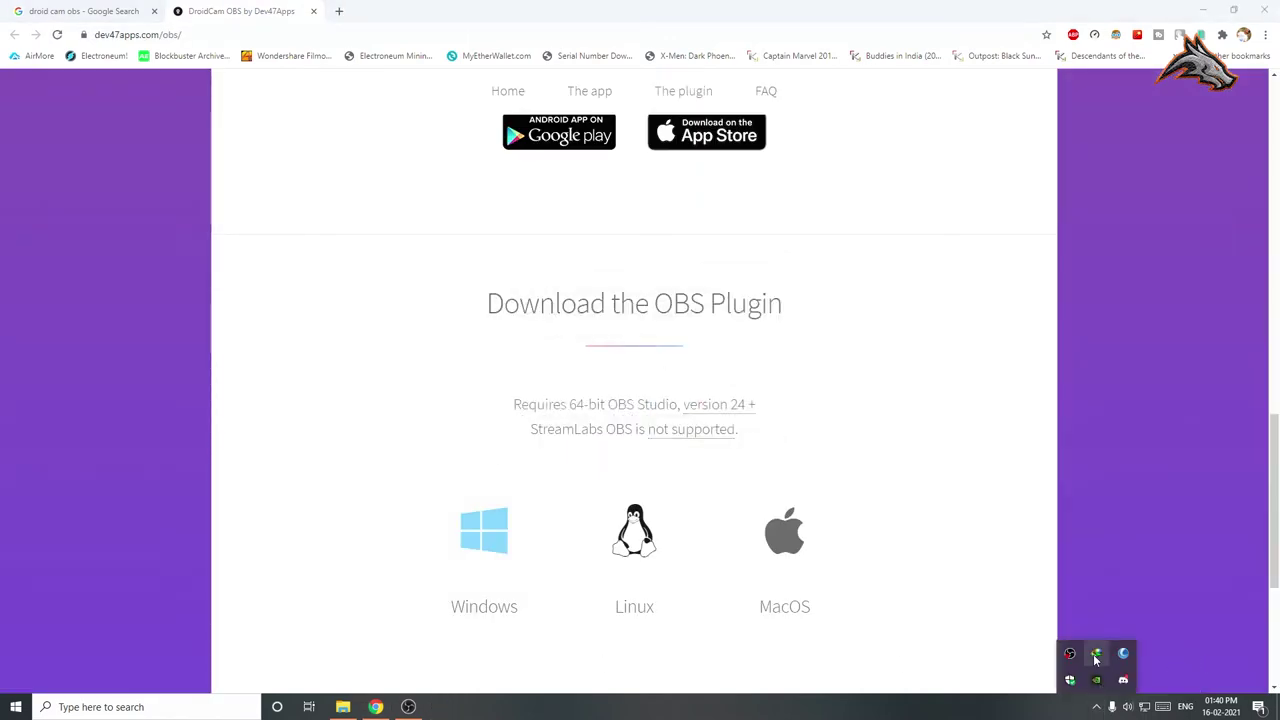
{"action": "double_click", "coordinate": [1096, 653]}
{"action": "right_click", "coordinate": [606, 224]}
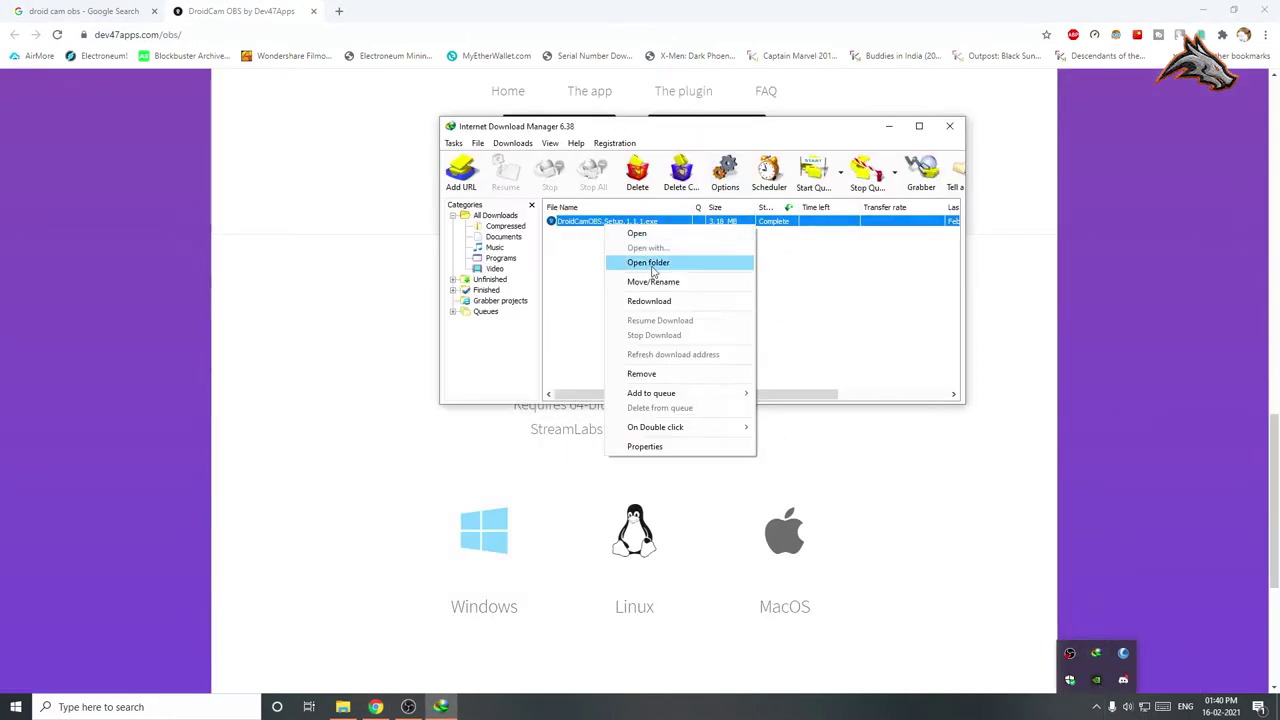
{"action": "left_click", "coordinate": [649, 263]}
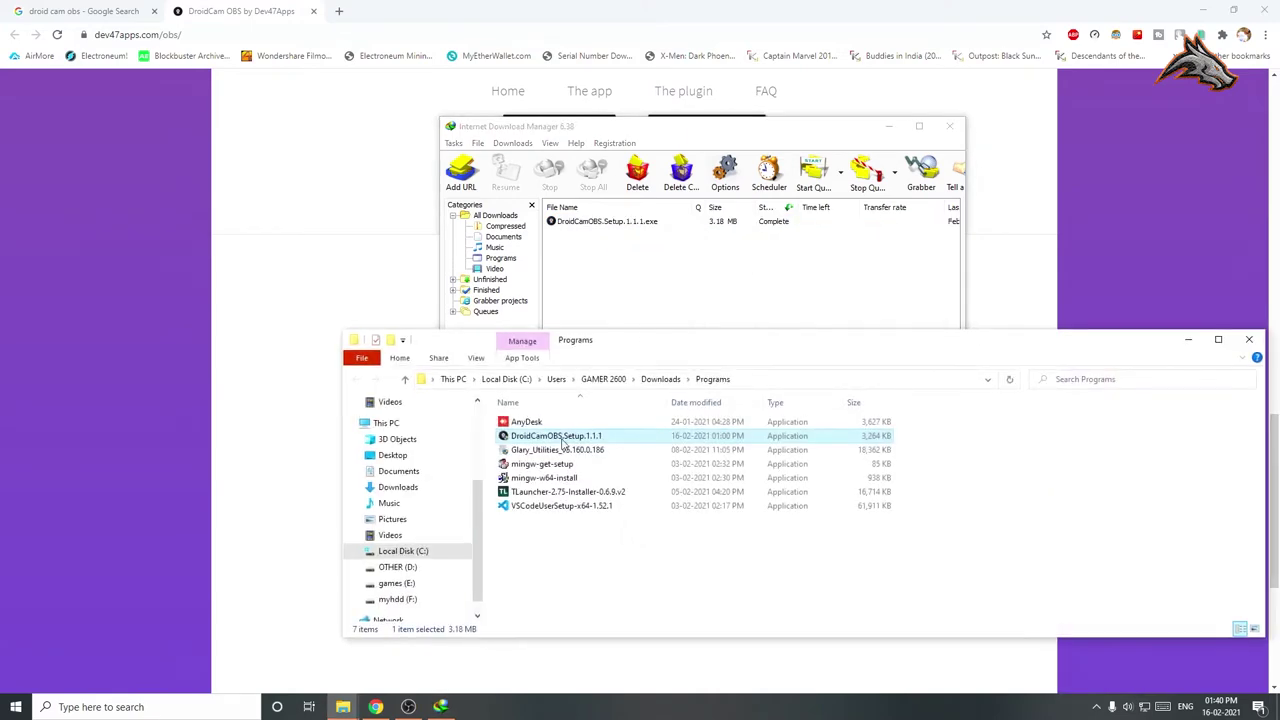
{"action": "double_click", "coordinate": [557, 437]}
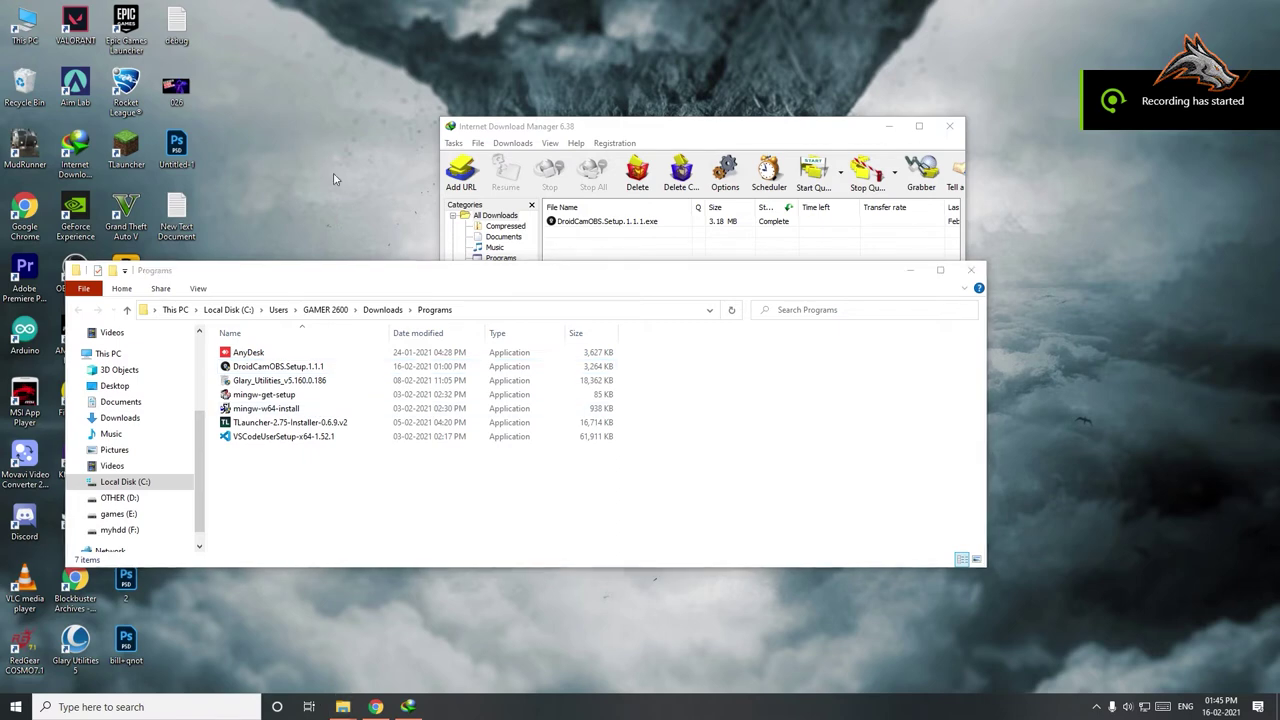
{"action": "right_click", "coordinate": [303, 140]}
{"action": "left_click", "coordinate": [345, 187]}
{"action": "right_click", "coordinate": [267, 156]}
{"action": "left_click", "coordinate": [329, 195]}
{"action": "right_click", "coordinate": [281, 140]}
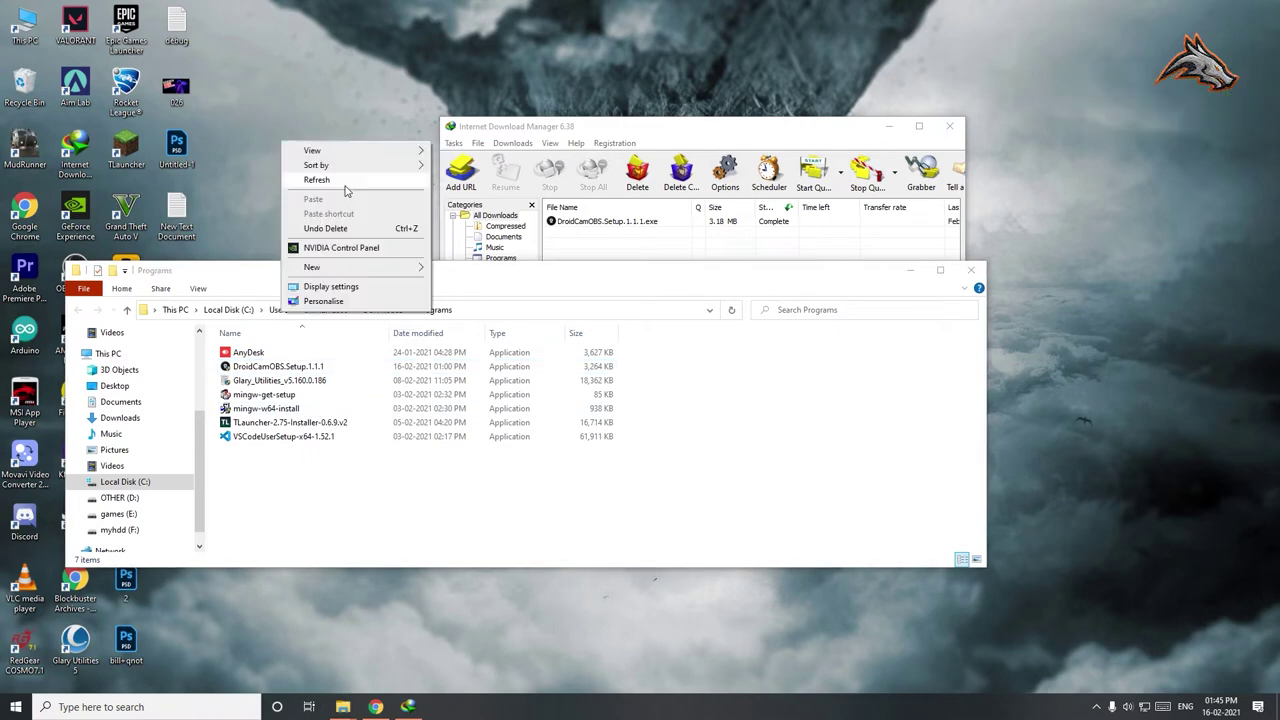
{"action": "left_click", "coordinate": [343, 189]}
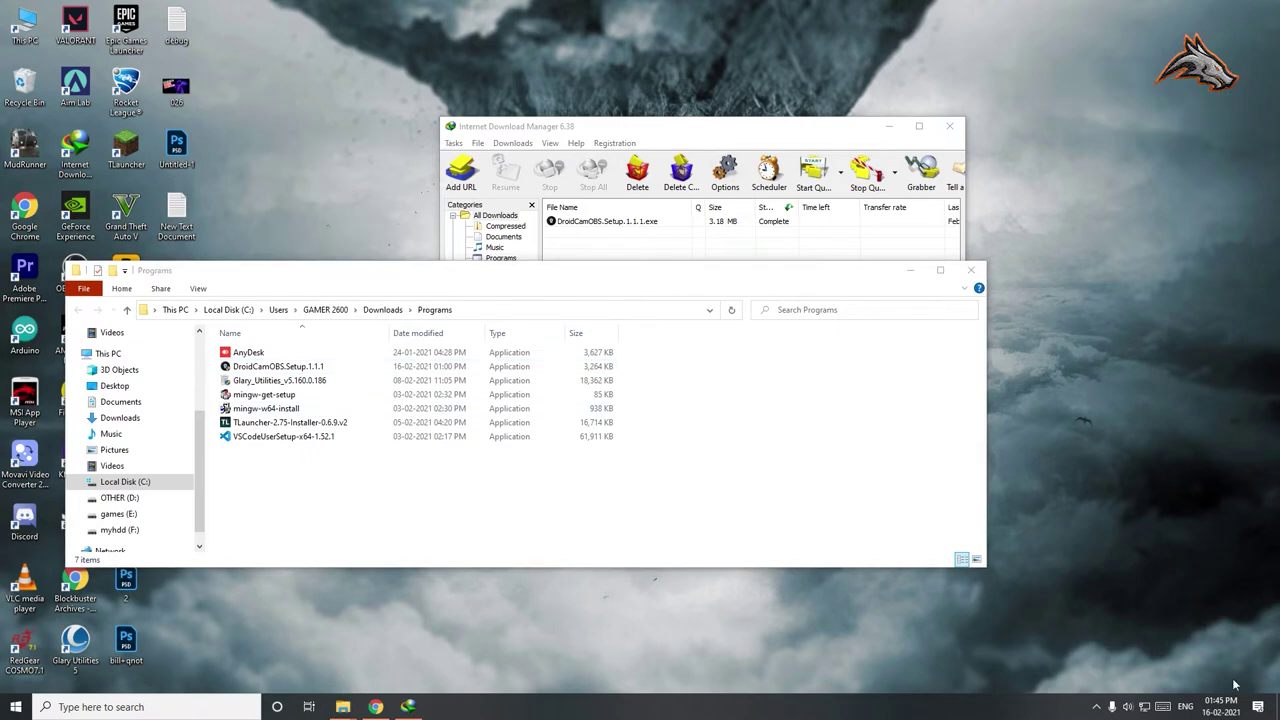
Run DroidCamOBS.Setup.1.1.1 with administrator permission, install the plugin into C:\Program Files\obs-studio, and close the Programs folder
{"action": "right_click", "coordinate": [256, 366]}
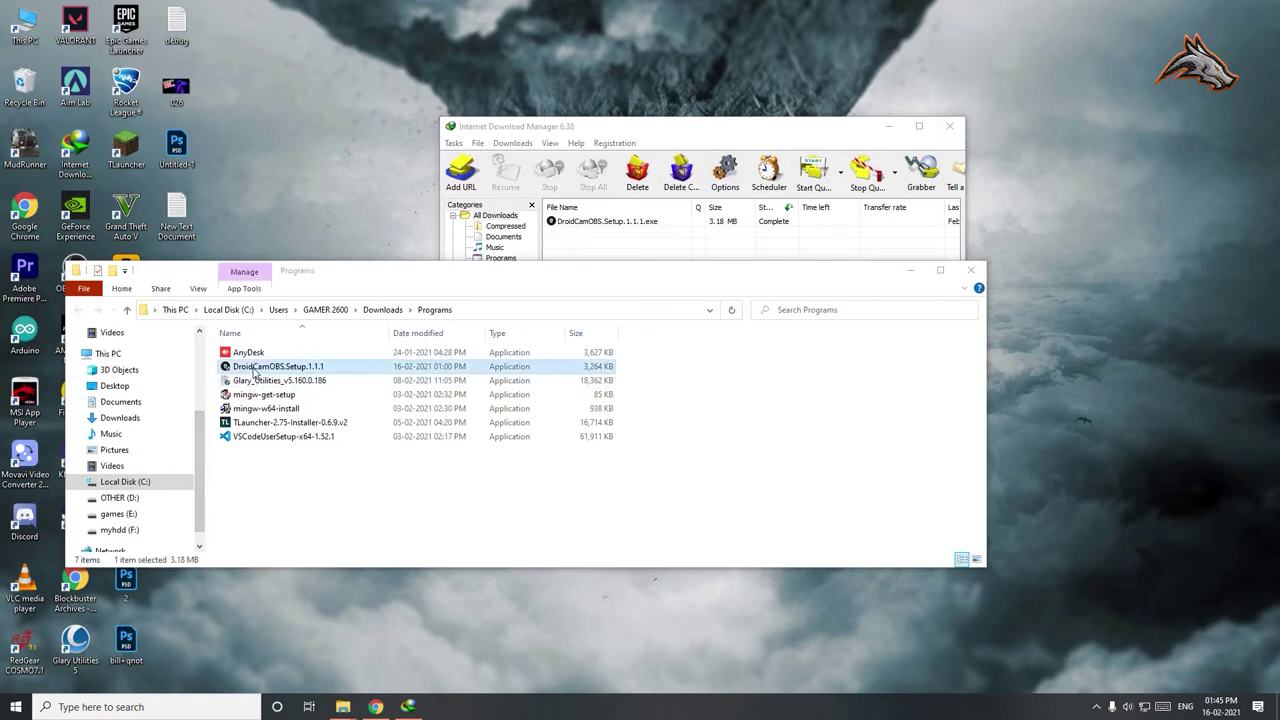
{"action": "left_click", "coordinate": [285, 312]}
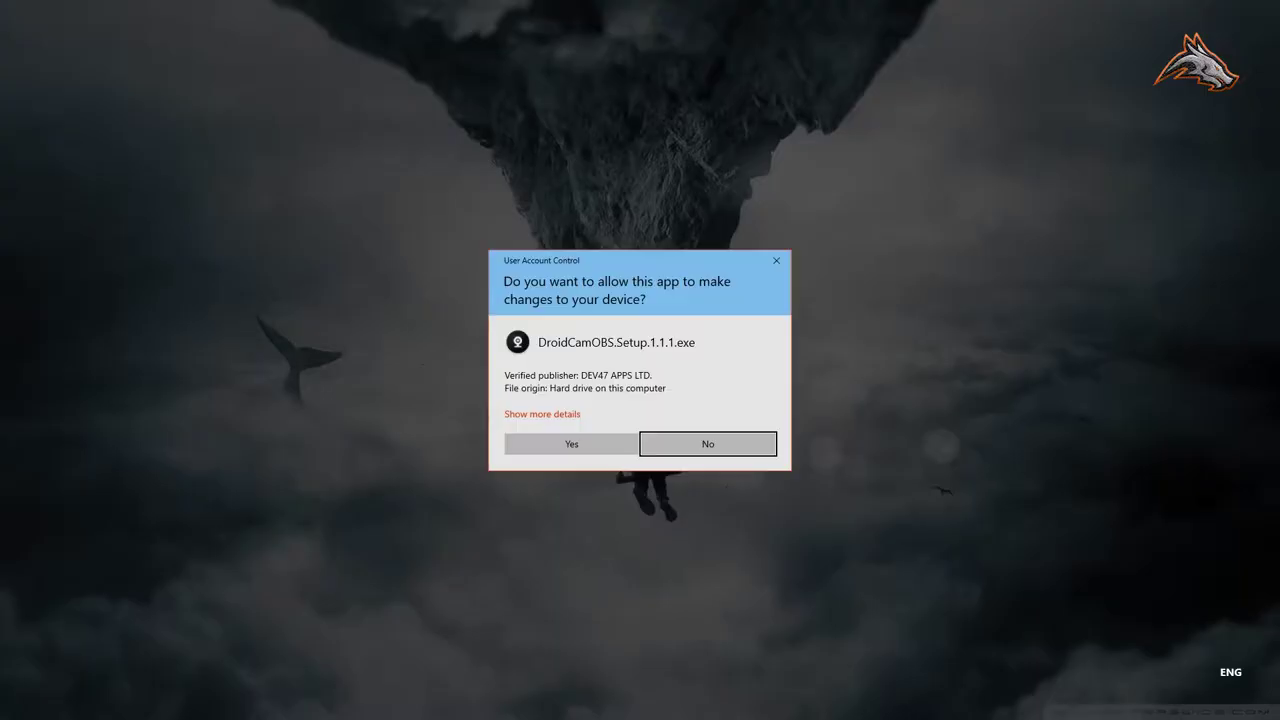
{"action": "left_click", "coordinate": [571, 444]}
{"action": "left_click", "coordinate": [714, 460]}
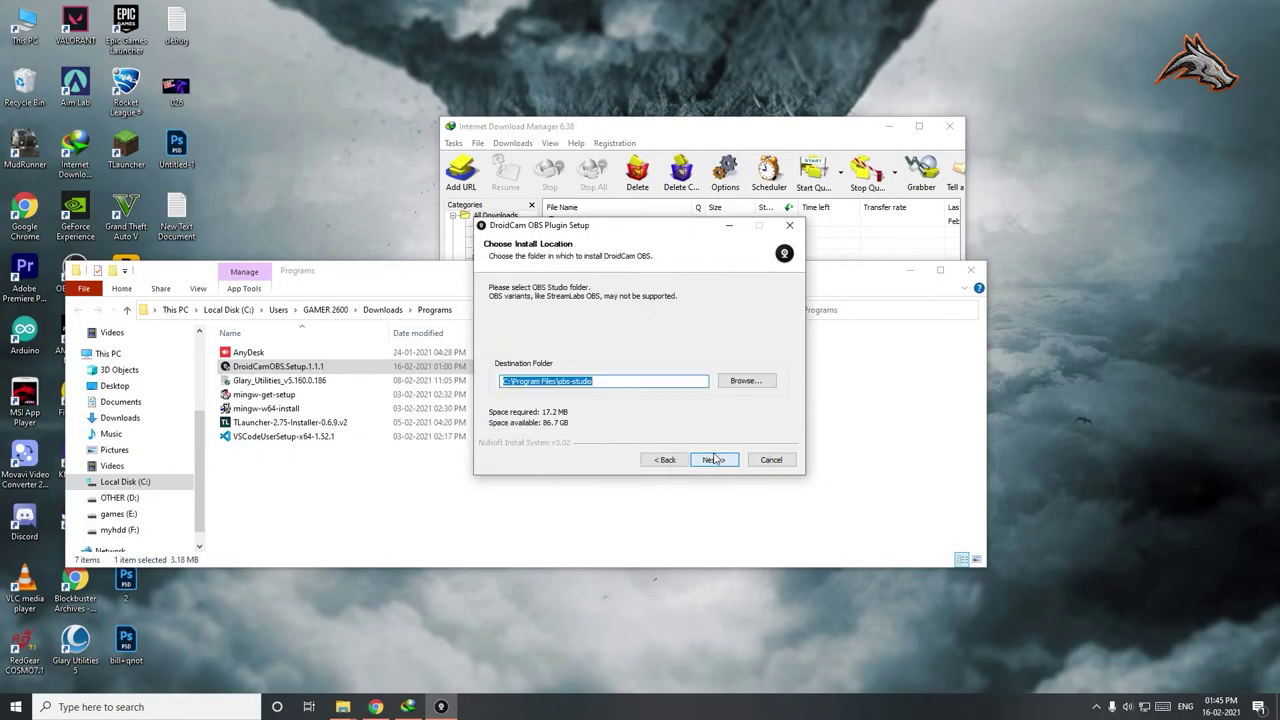
{"action": "left_click", "coordinate": [714, 460]}
{"action": "left_click", "coordinate": [714, 460]}
{"action": "left_click", "coordinate": [712, 459]}
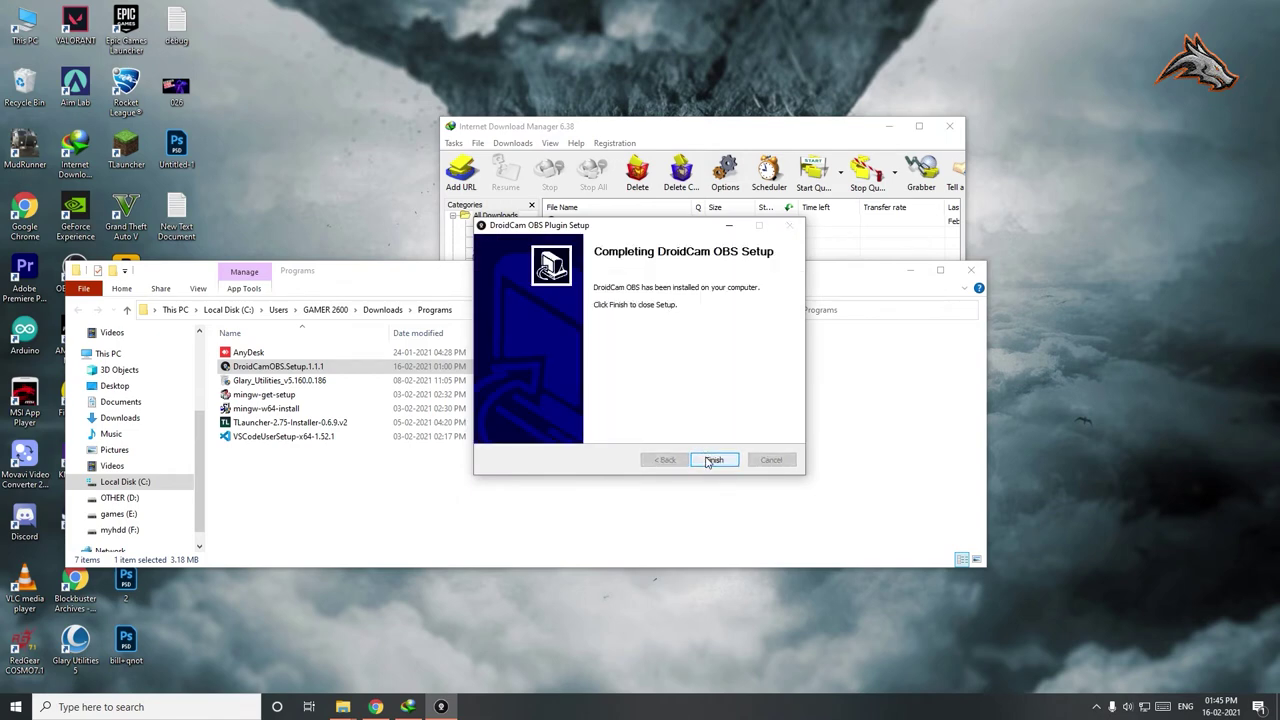
{"action": "left_click", "coordinate": [712, 460]}
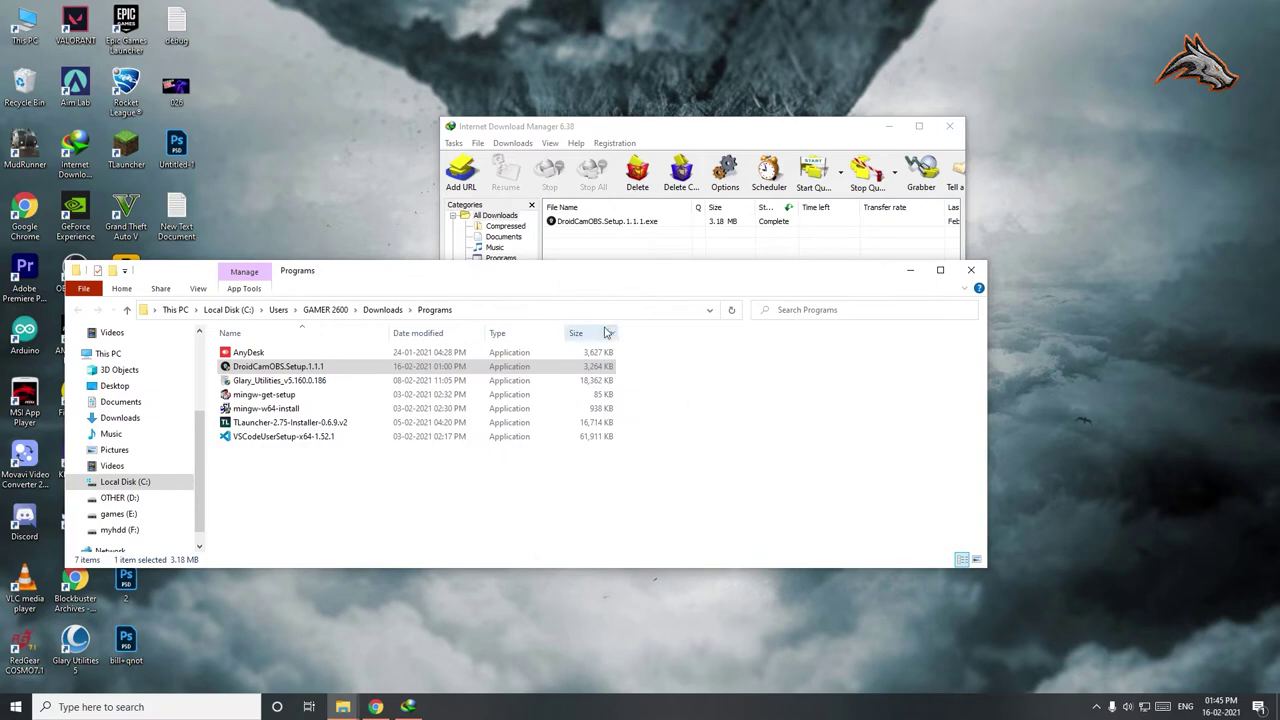
{"action": "left_click", "coordinate": [971, 270]}
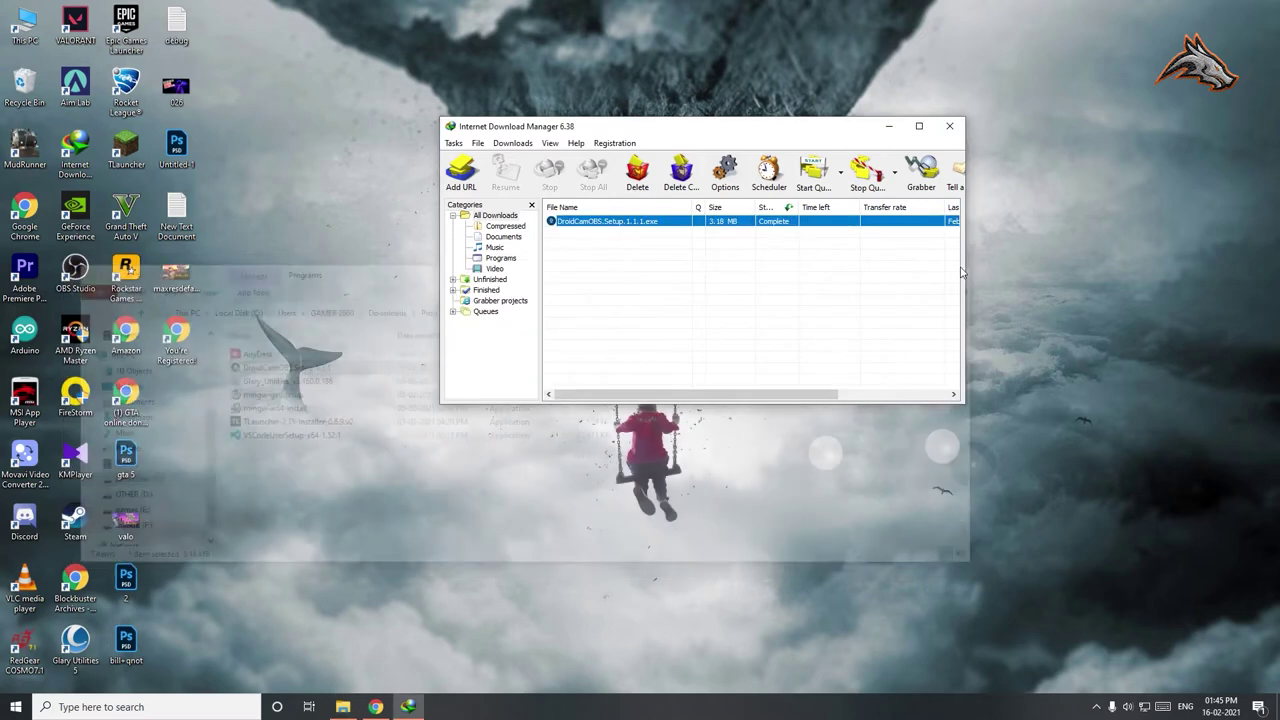
{"action": "right_click", "coordinate": [298, 272]}
{"action": "left_click", "coordinate": [340, 310]}
{"action": "right_click", "coordinate": [278, 275]}
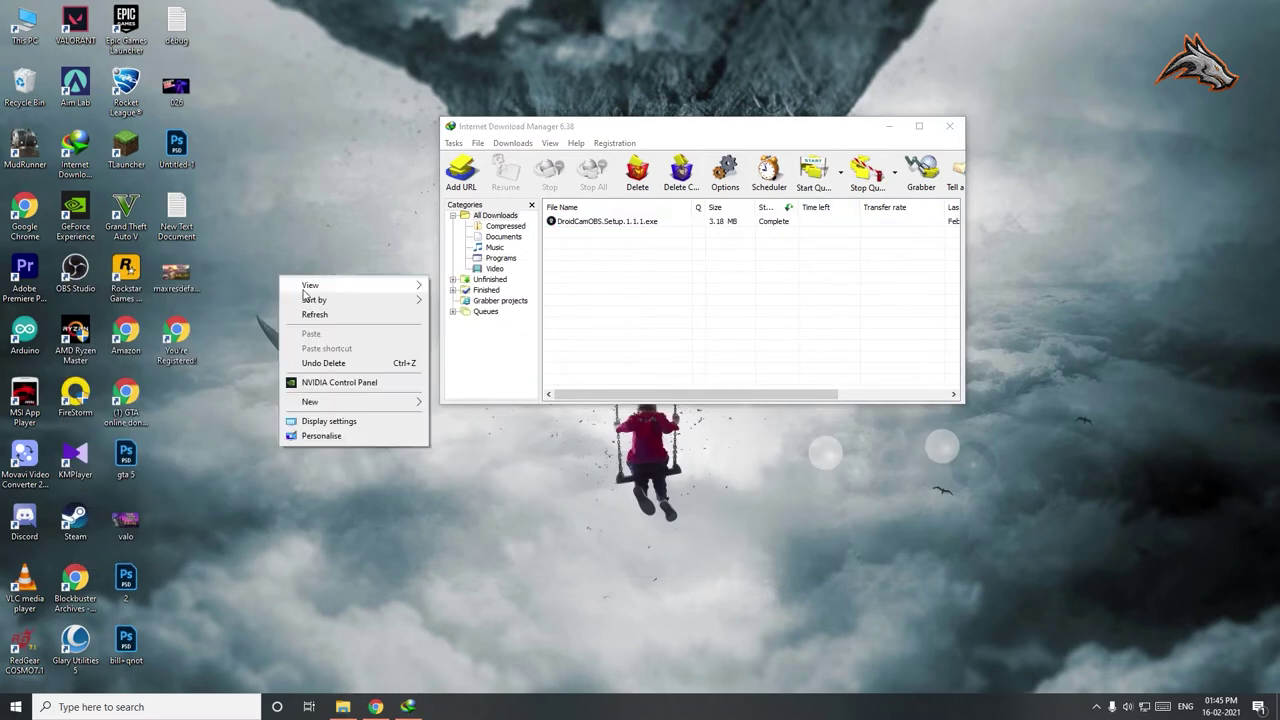
{"action": "left_click", "coordinate": [321, 317]}
{"action": "right_click", "coordinate": [277, 274]}
{"action": "left_click", "coordinate": [305, 312]}
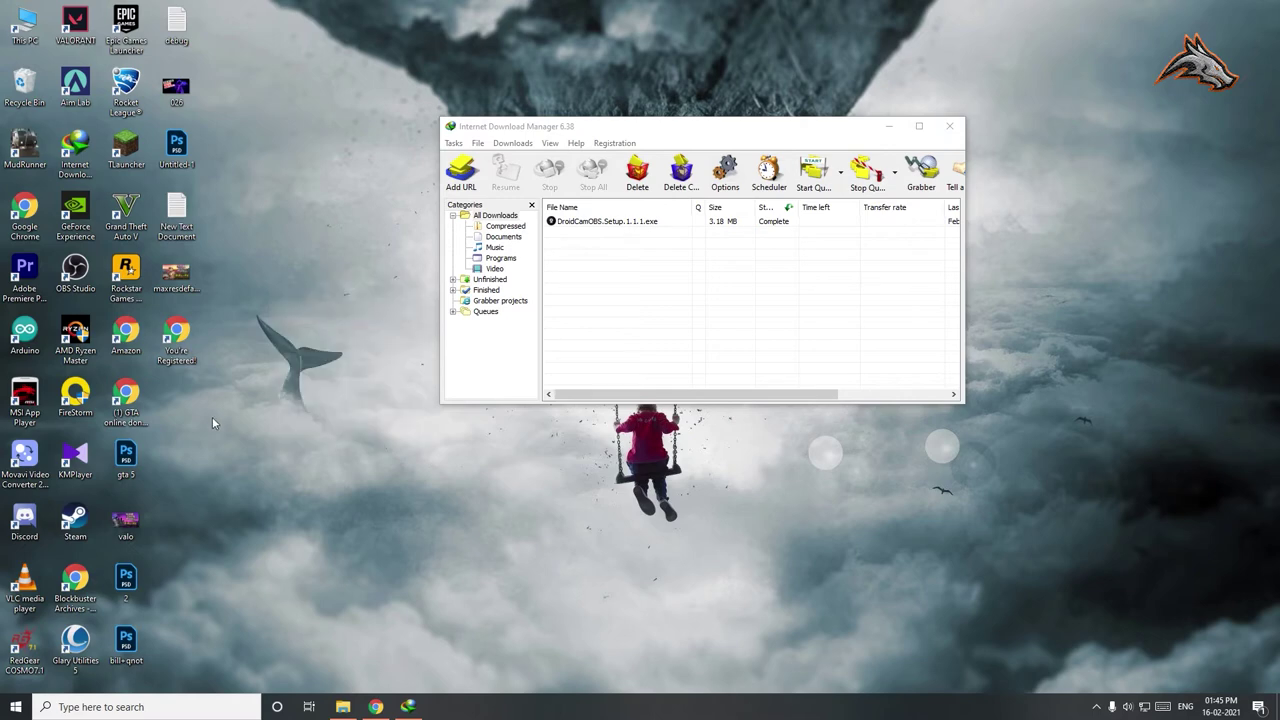
Launch OBS Studio and open the list of source types that can be added to the scene
{"action": "double_click", "coordinate": [74, 280]}
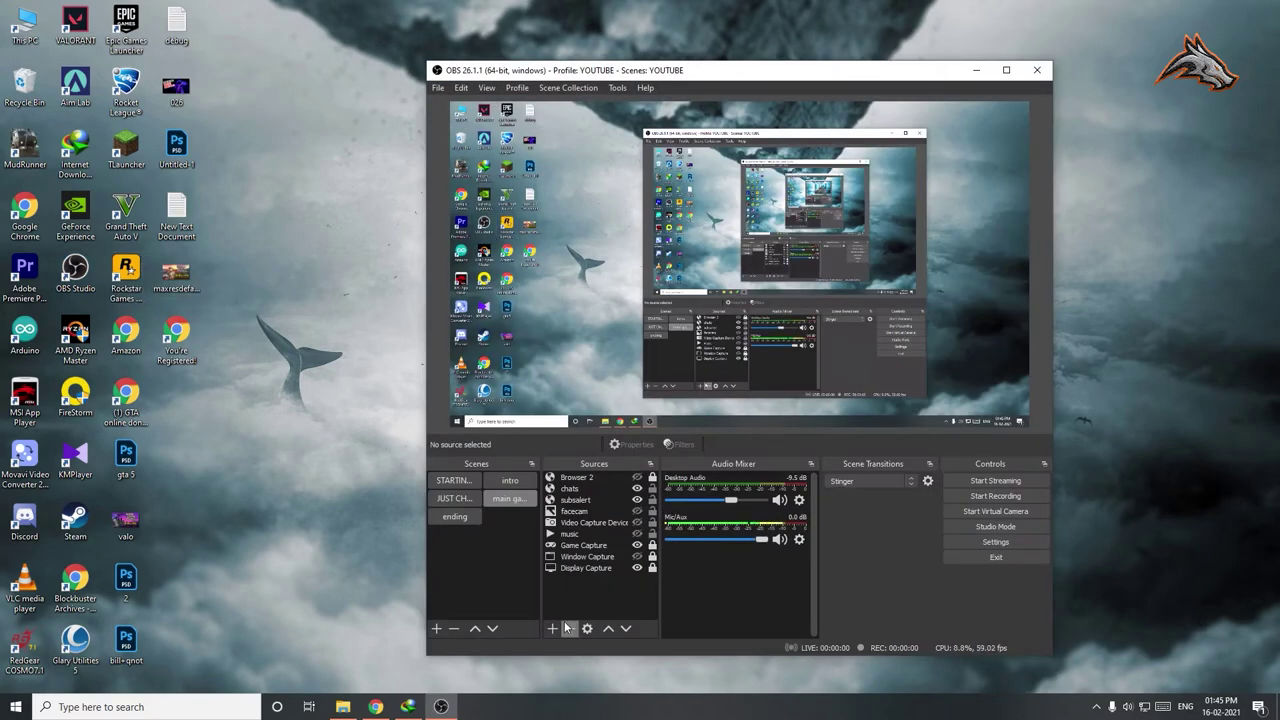
{"action": "left_click", "coordinate": [552, 629]}
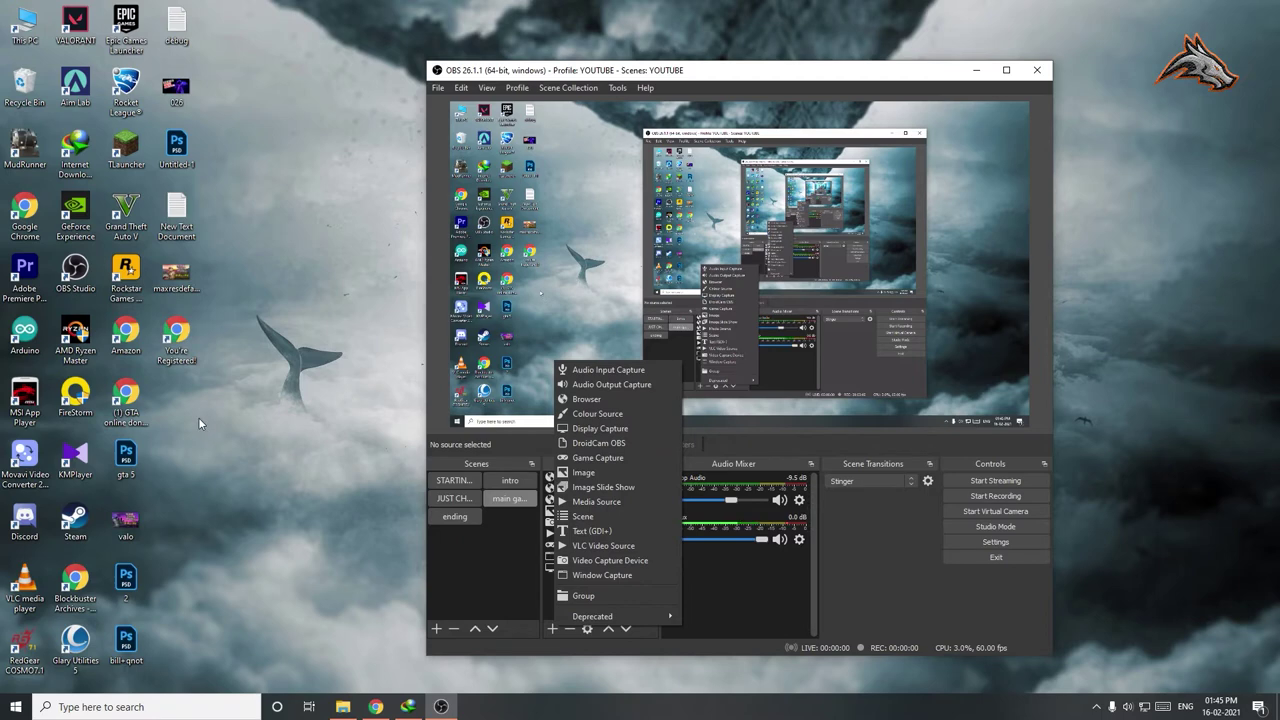
{"action": "right_click", "coordinate": [276, 422]}
{"action": "right_click", "coordinate": [221, 351]}
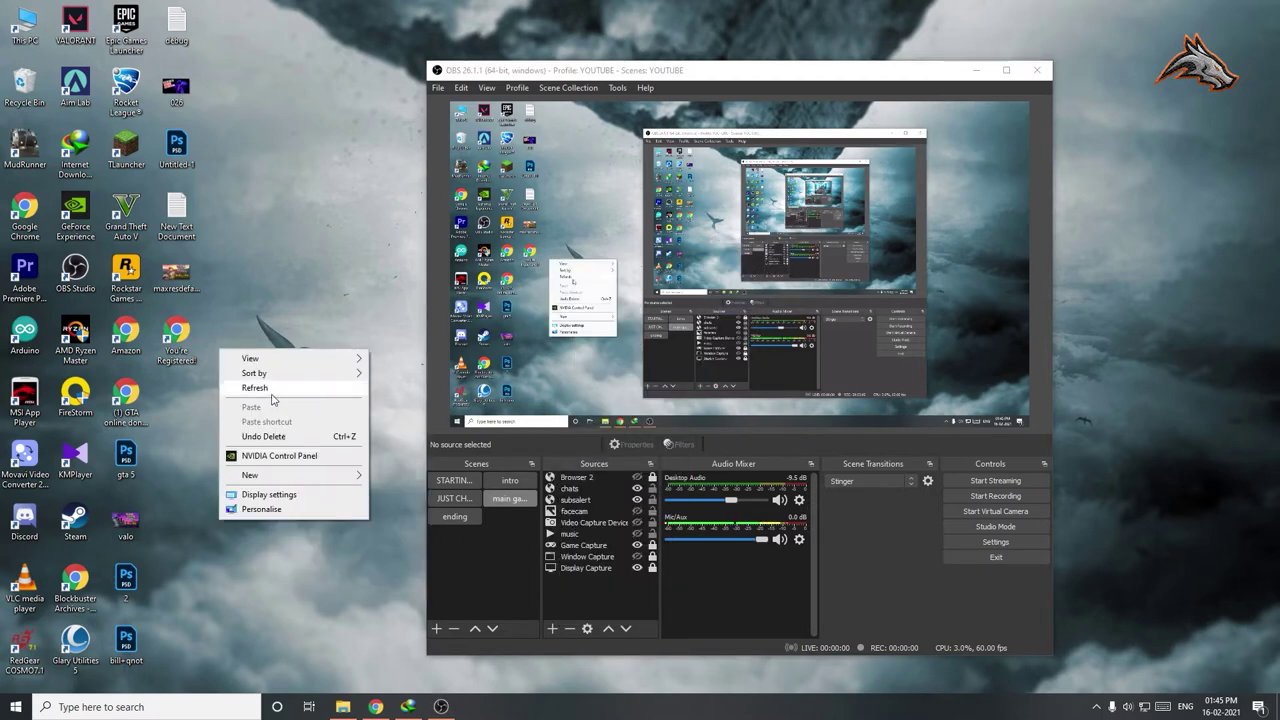
{"action": "left_click", "coordinate": [262, 388]}
{"action": "right_click", "coordinate": [263, 358]}
{"action": "left_click", "coordinate": [272, 398]}
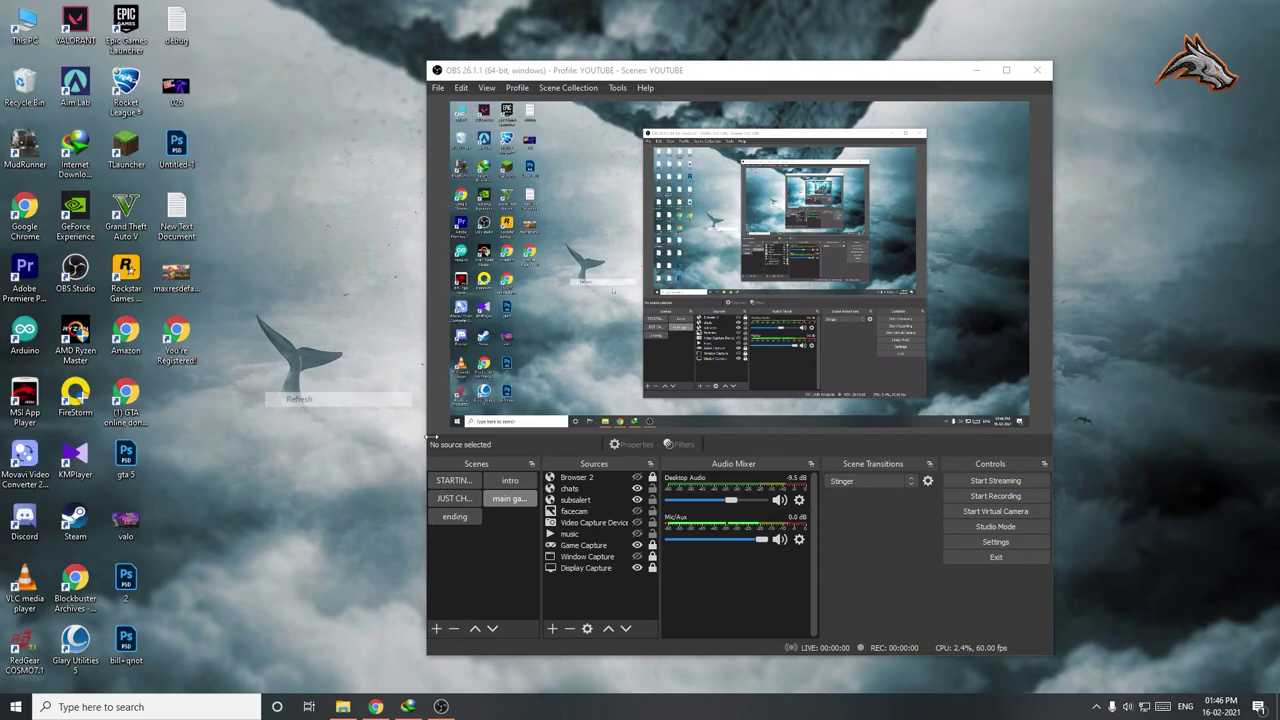
{"action": "left_click", "coordinate": [552, 630]}
{"action": "left_click", "coordinate": [540, 604]}
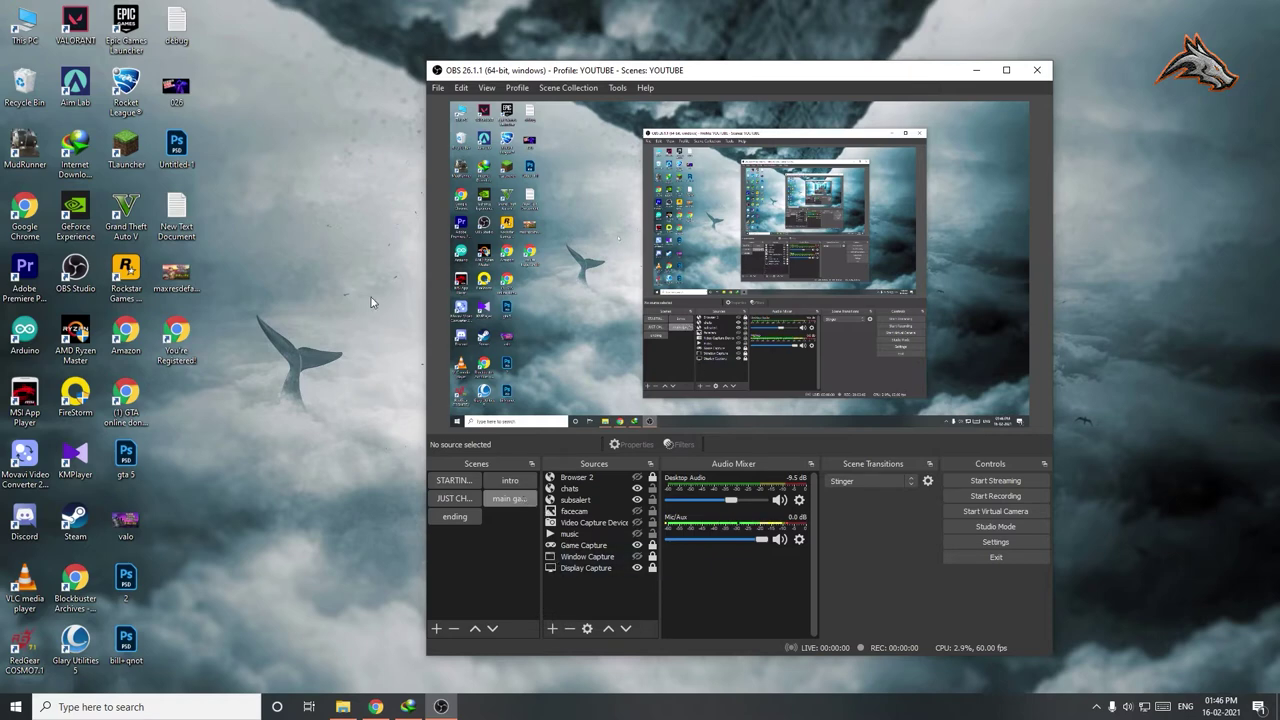
{"action": "right_click", "coordinate": [300, 287]}
{"action": "left_click", "coordinate": [335, 333]}
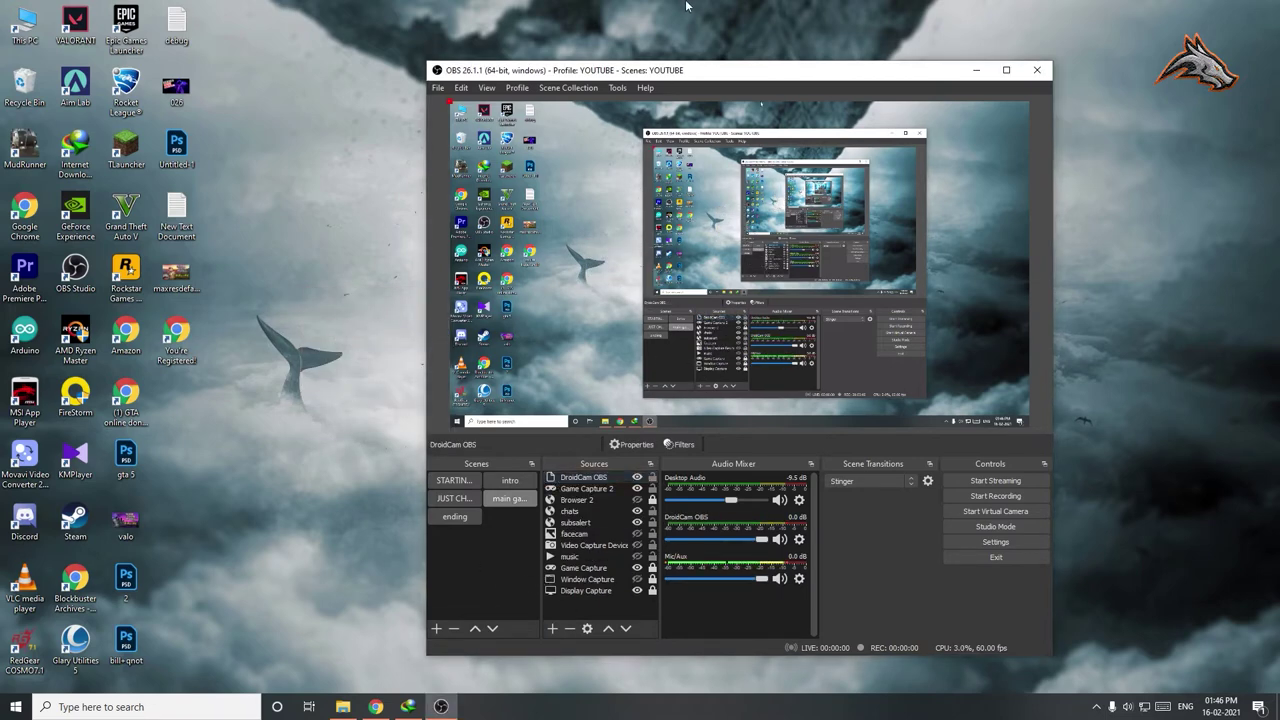
Open the DroidCam OBS source's properties and activate the phone camera over WiFi with IP 192.168.1.7 and port 4747
{"action": "left_click_drag", "start_coordinate": [668, 77], "coordinate": [573, 56]}
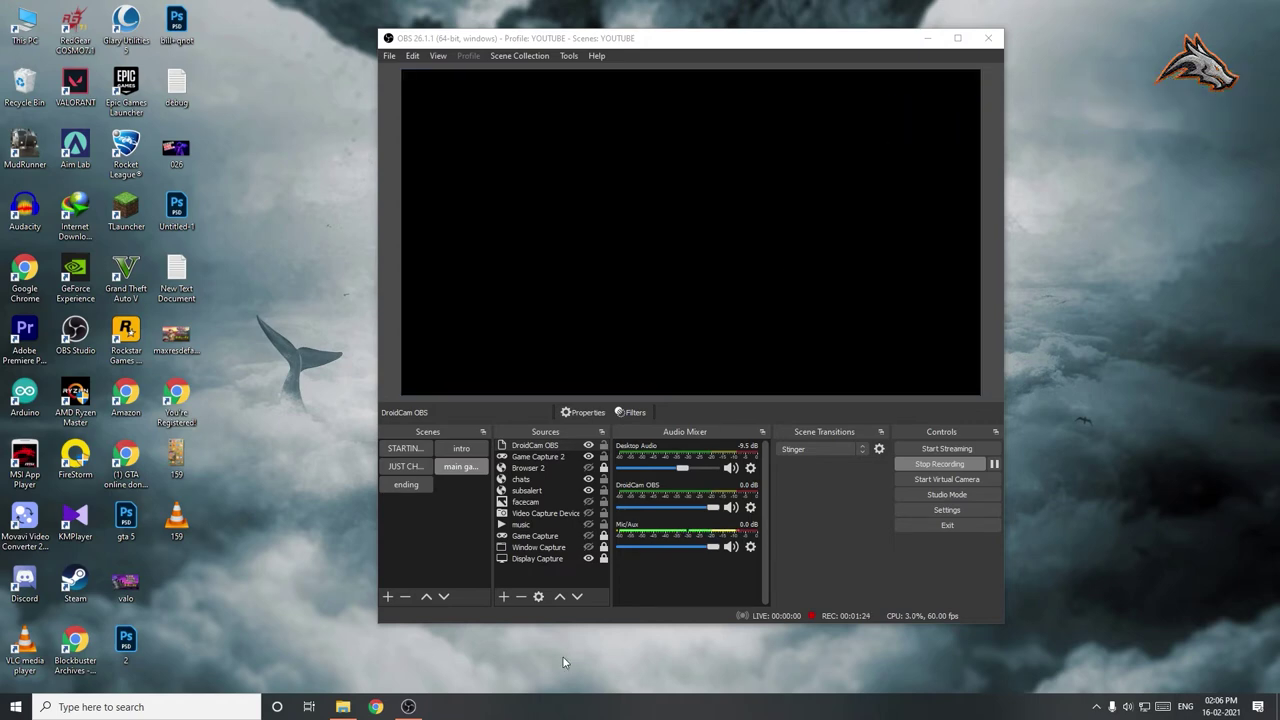
{"action": "right_click", "coordinate": [309, 306]}
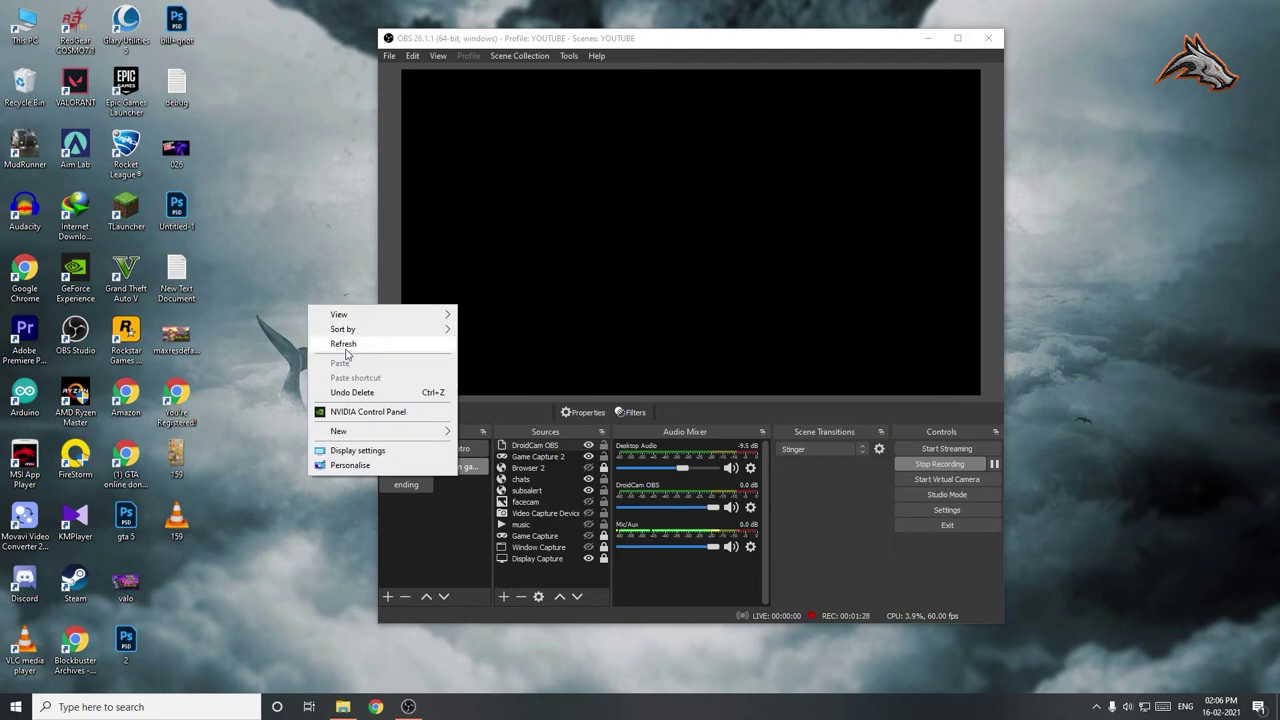
{"action": "left_click", "coordinate": [345, 344]}
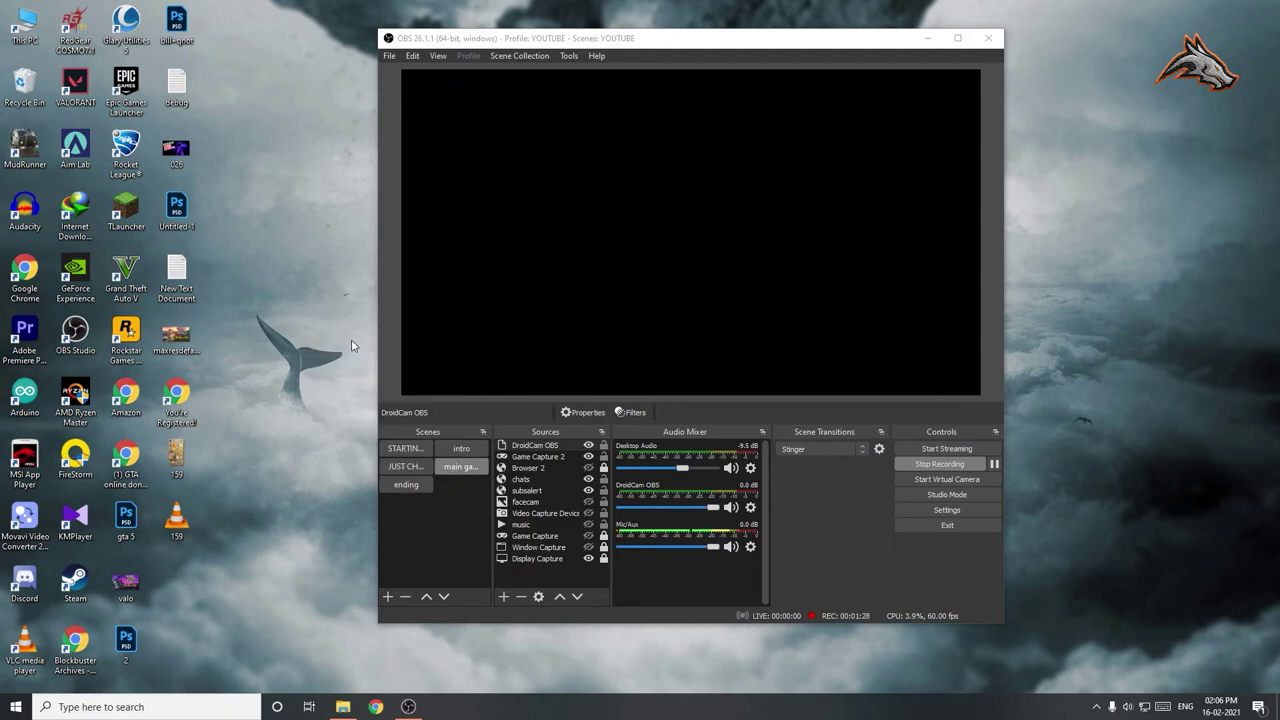
{"action": "double_click", "coordinate": [537, 446]}
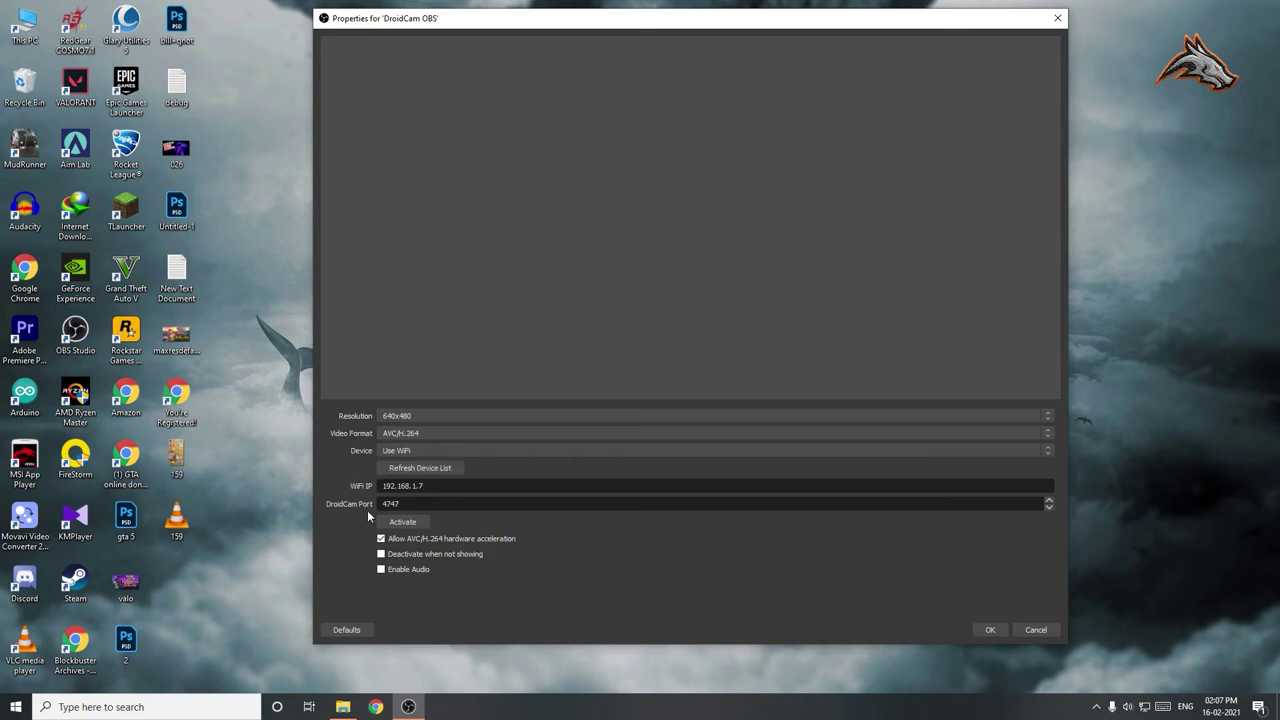
{"action": "left_click", "coordinate": [403, 521]}
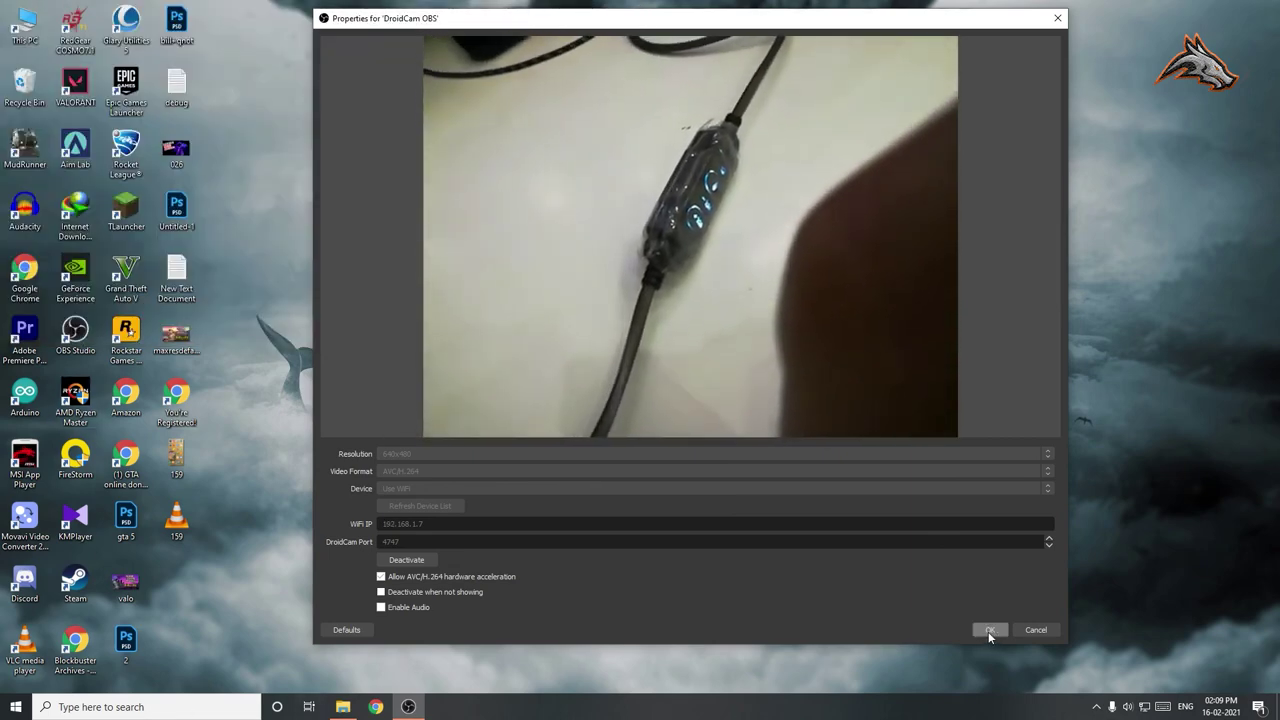
Accept the DroidCam OBS source's properties, then enlarge its camera image and move it away from the preview canvas's corner
{"action": "left_click", "coordinate": [988, 630]}
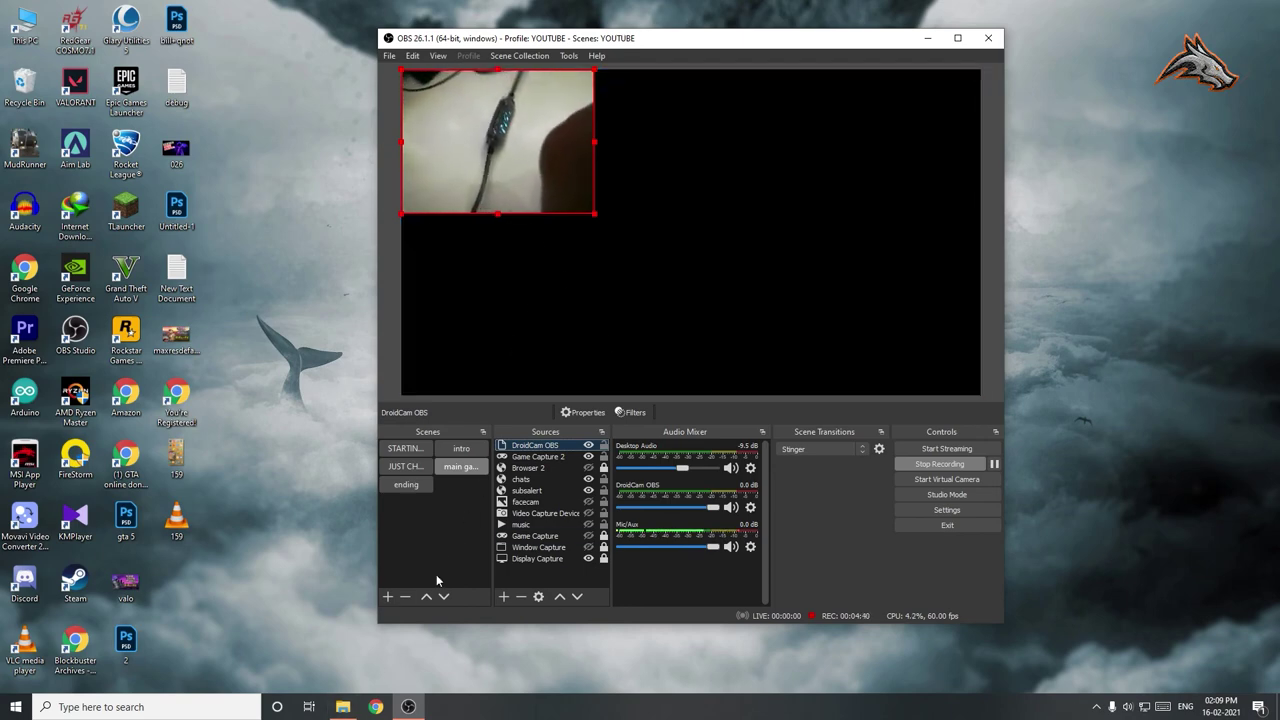
{"action": "left_click_drag", "start_coordinate": [518, 157], "coordinate": [563, 190]}
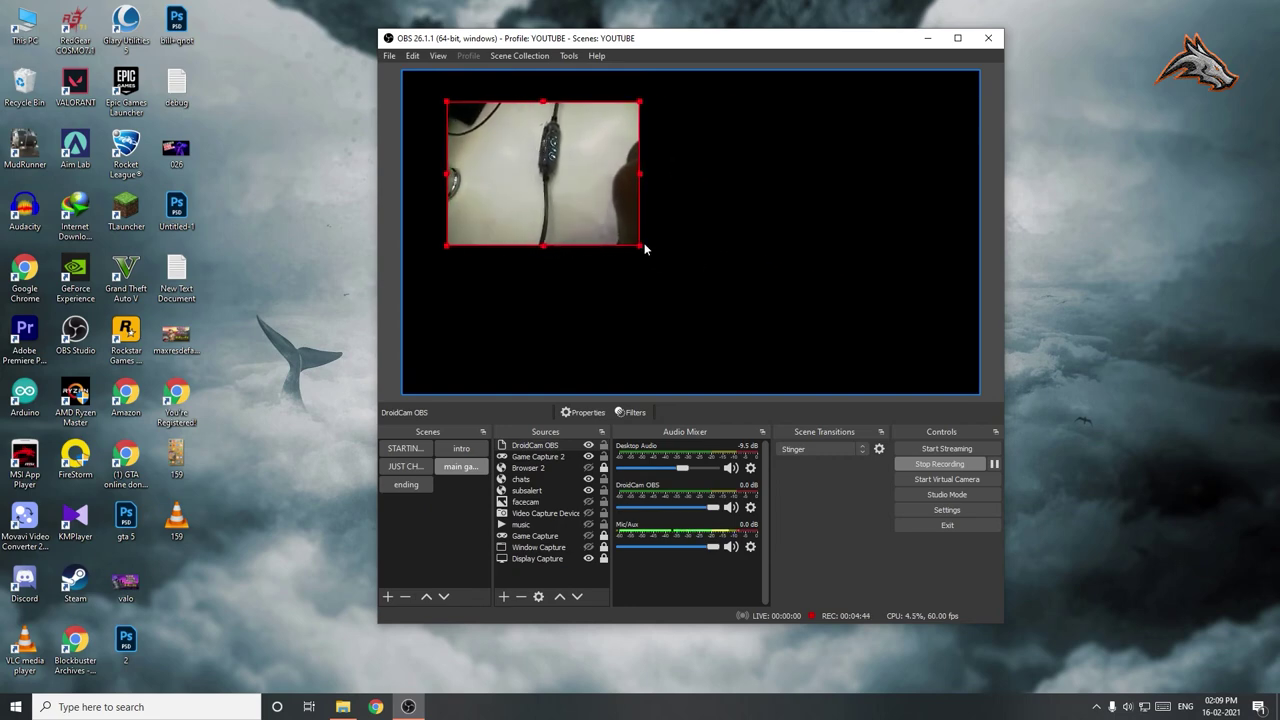
{"action": "left_click_drag", "start_coordinate": [643, 247], "coordinate": [703, 278]}
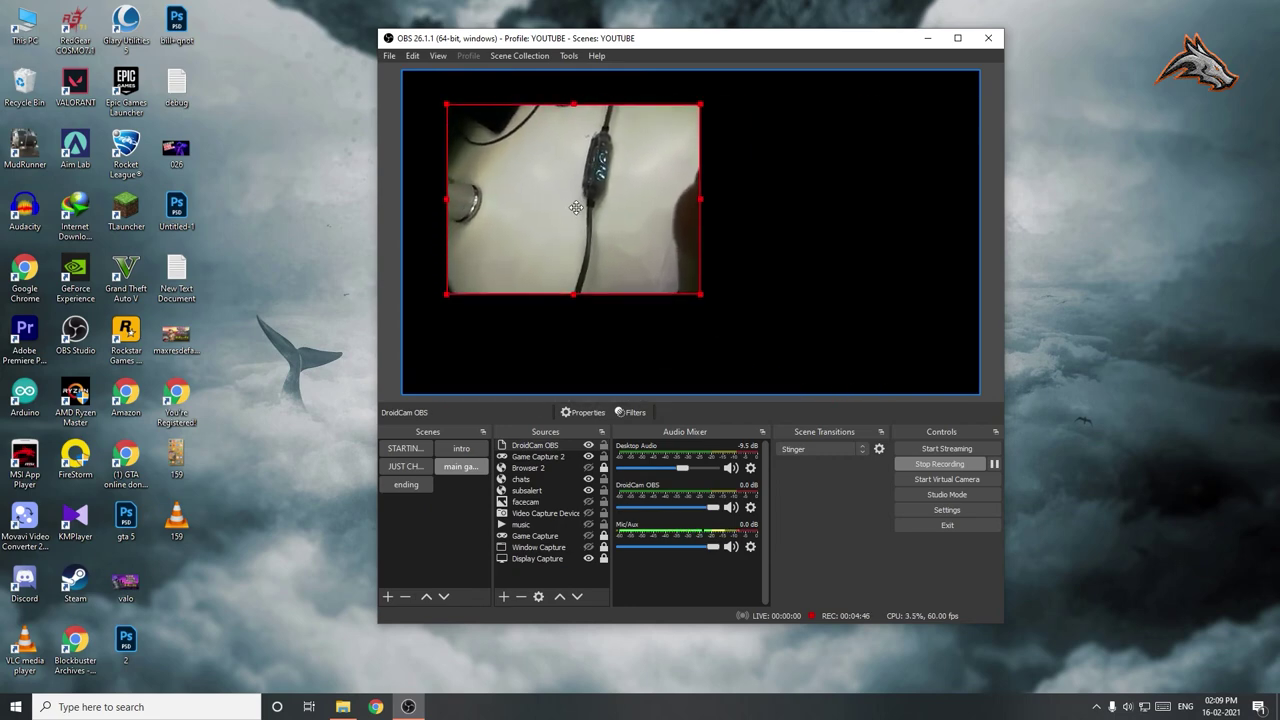
{"action": "left_click_drag", "start_coordinate": [640, 200], "coordinate": [660, 237]}
Deactivate the DroidCam OBS source, set its resolution to 1920x1080, reactivate the camera and accept the properties
{"action": "double_click", "coordinate": [541, 446]}
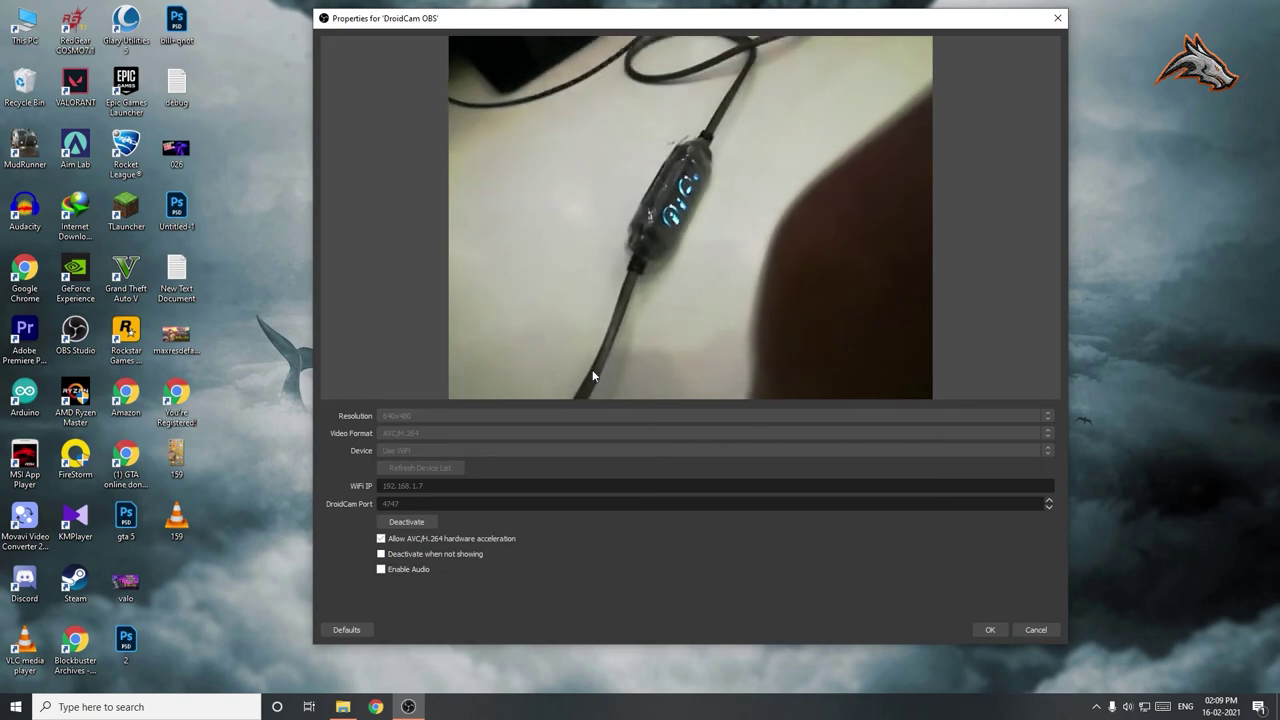
{"action": "left_click", "coordinate": [388, 523]}
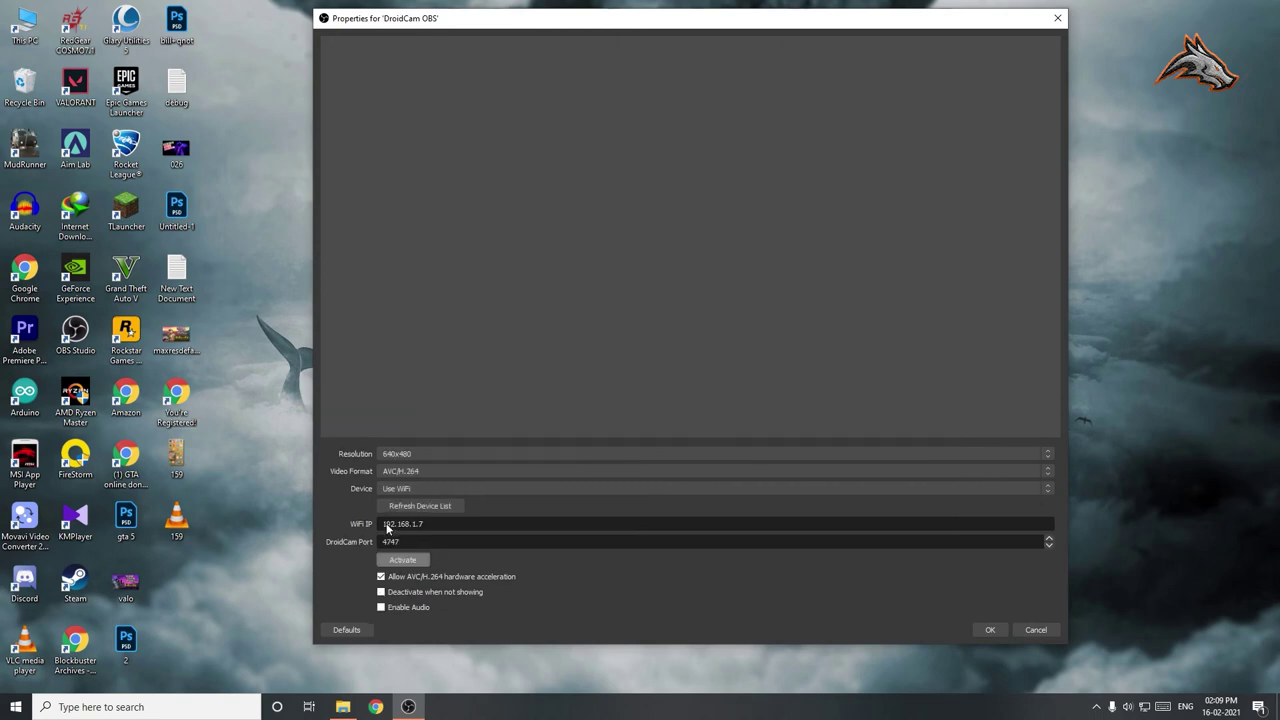
{"action": "left_click", "coordinate": [409, 452]}
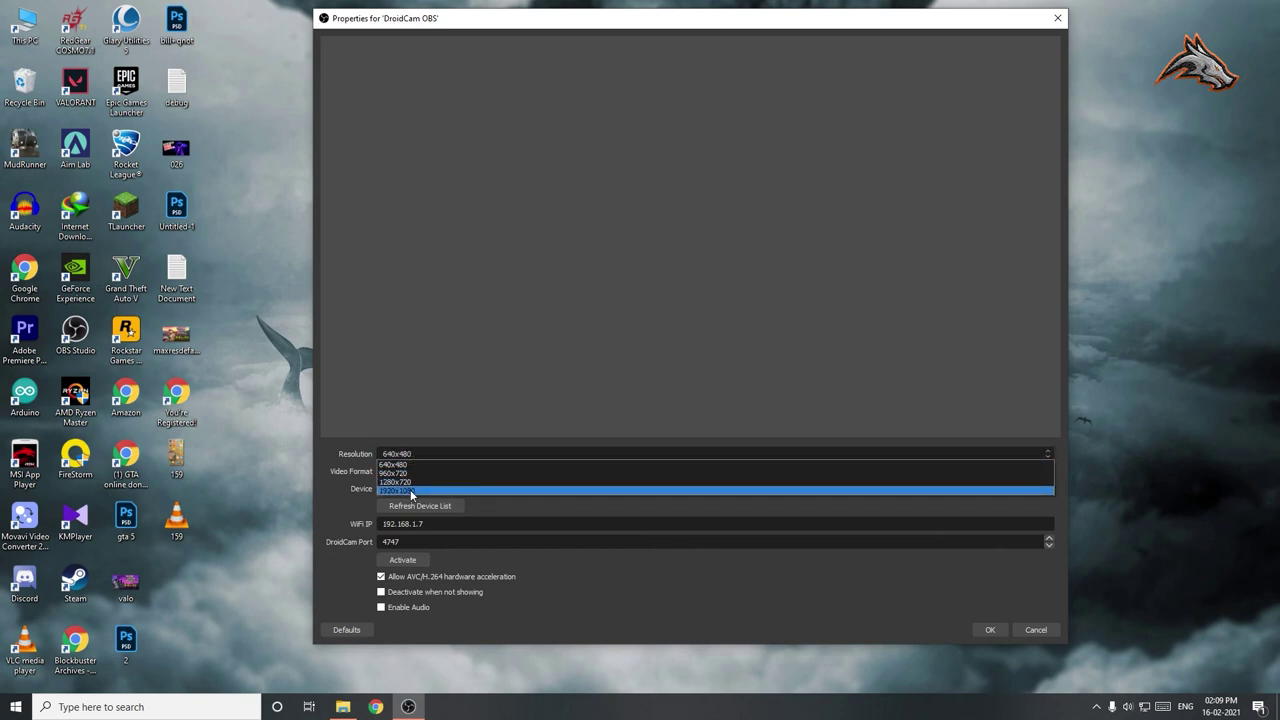
{"action": "left_click", "coordinate": [410, 491]}
{"action": "left_click", "coordinate": [400, 560]}
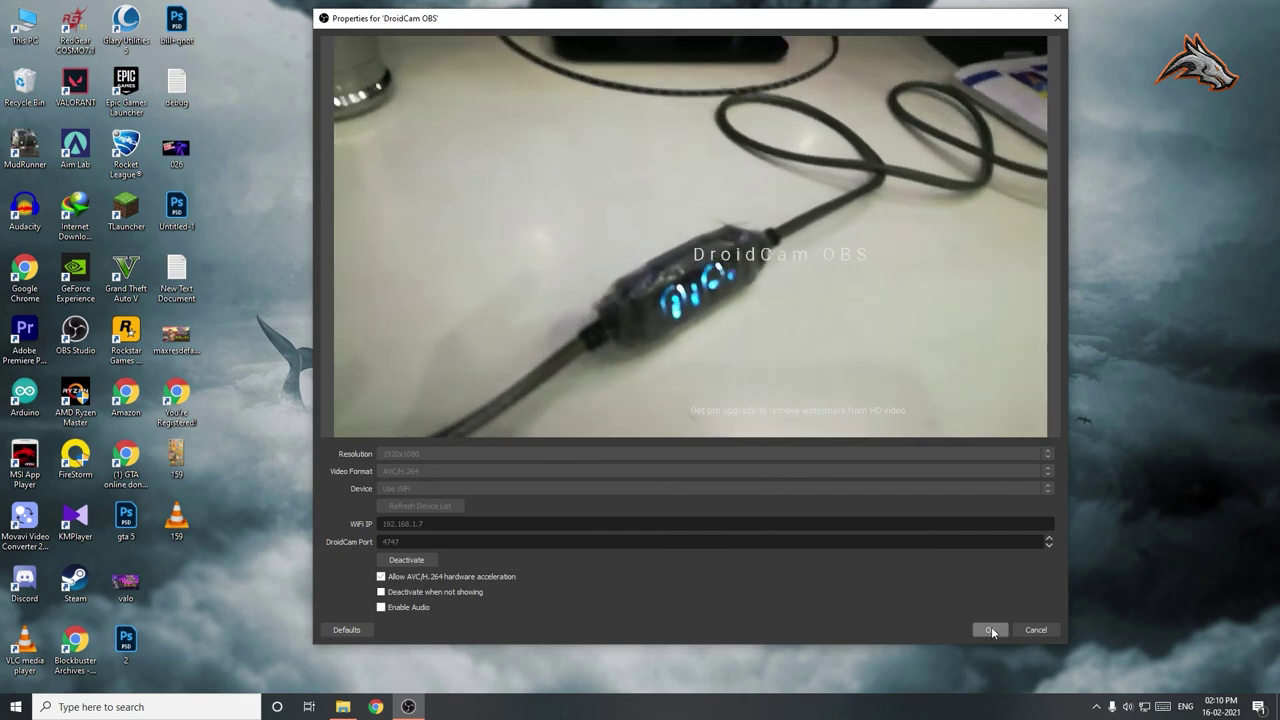
{"action": "left_click", "coordinate": [990, 629]}
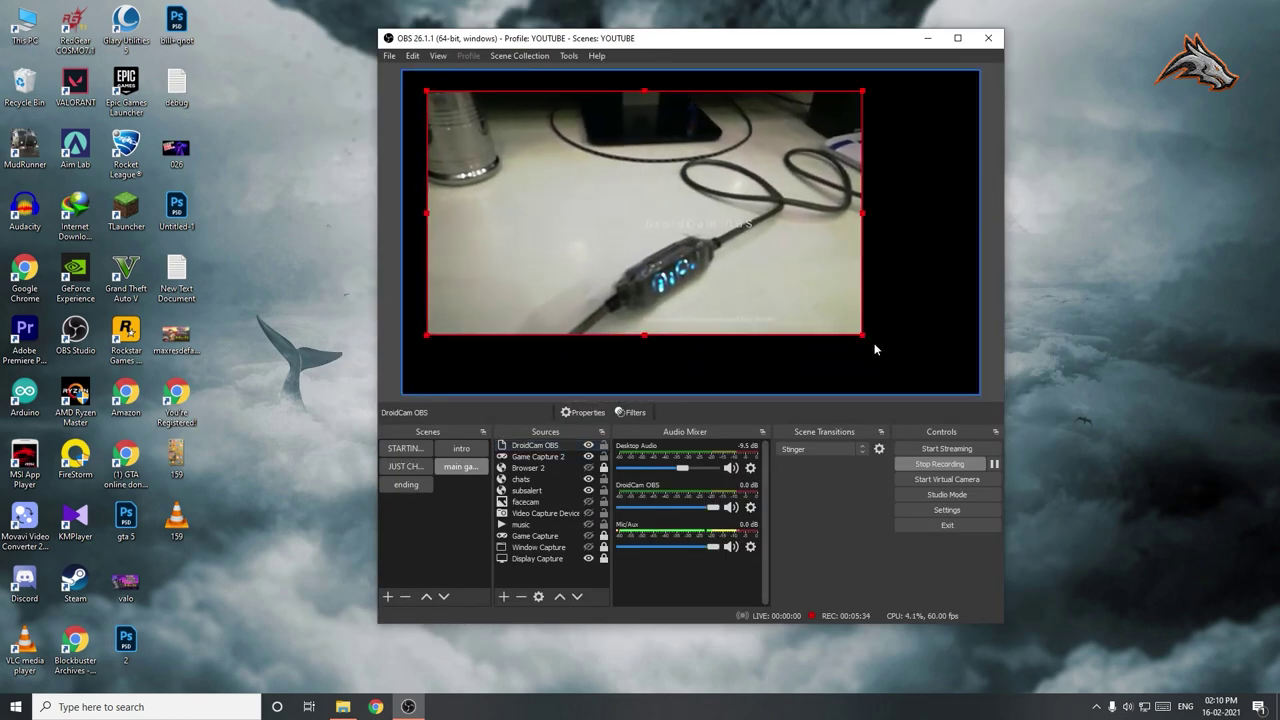
Stop the running OBS recording
{"action": "left_click", "coordinate": [1195, 410]}
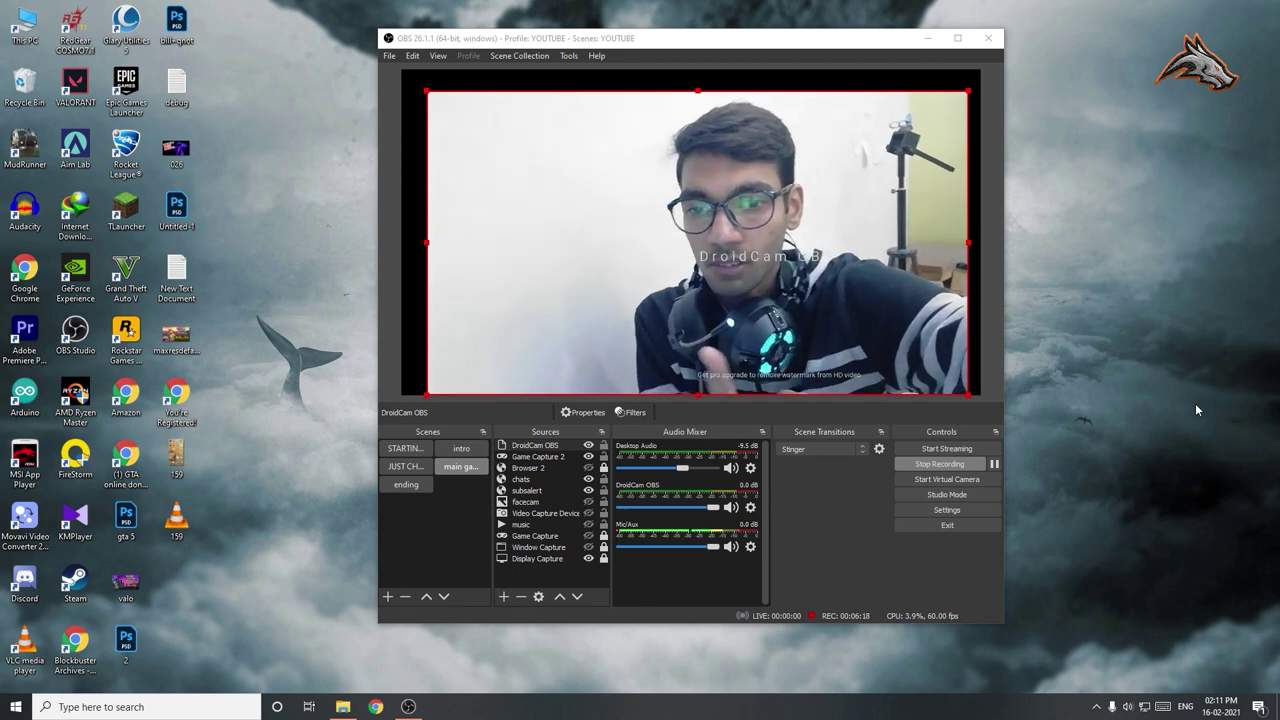
{"action": "key", "text": "ctrl+shift+r"}
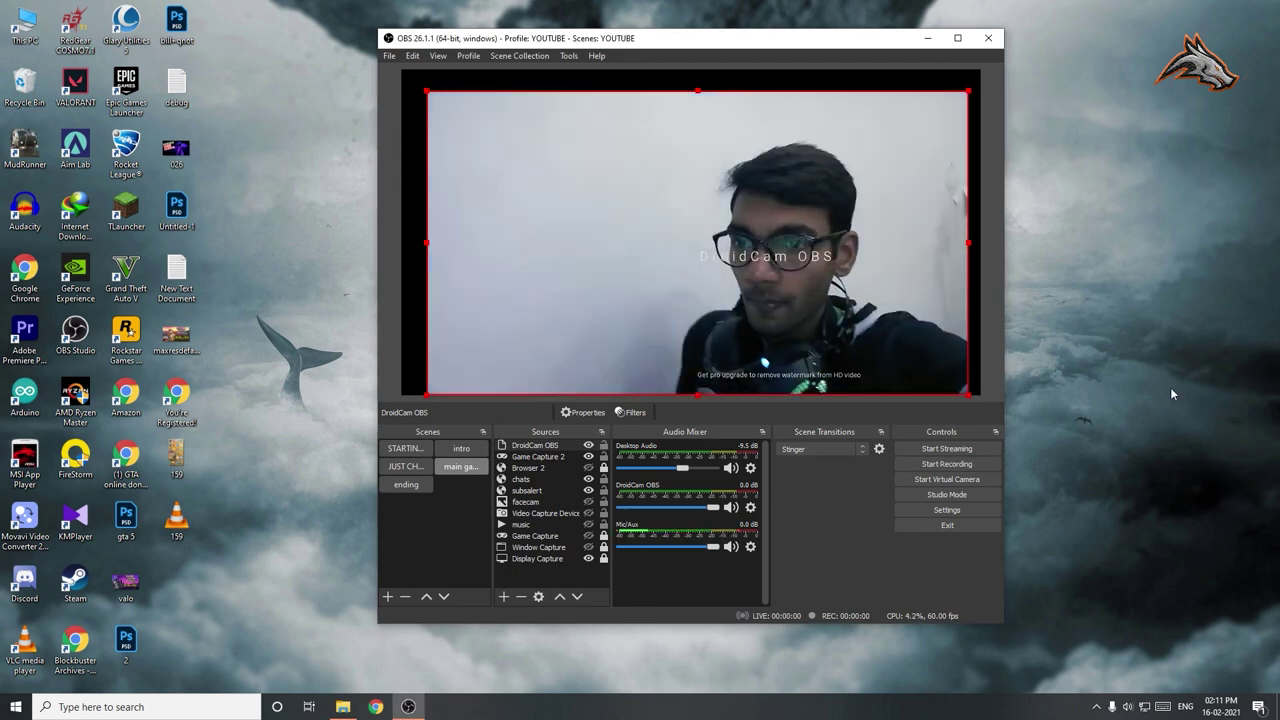